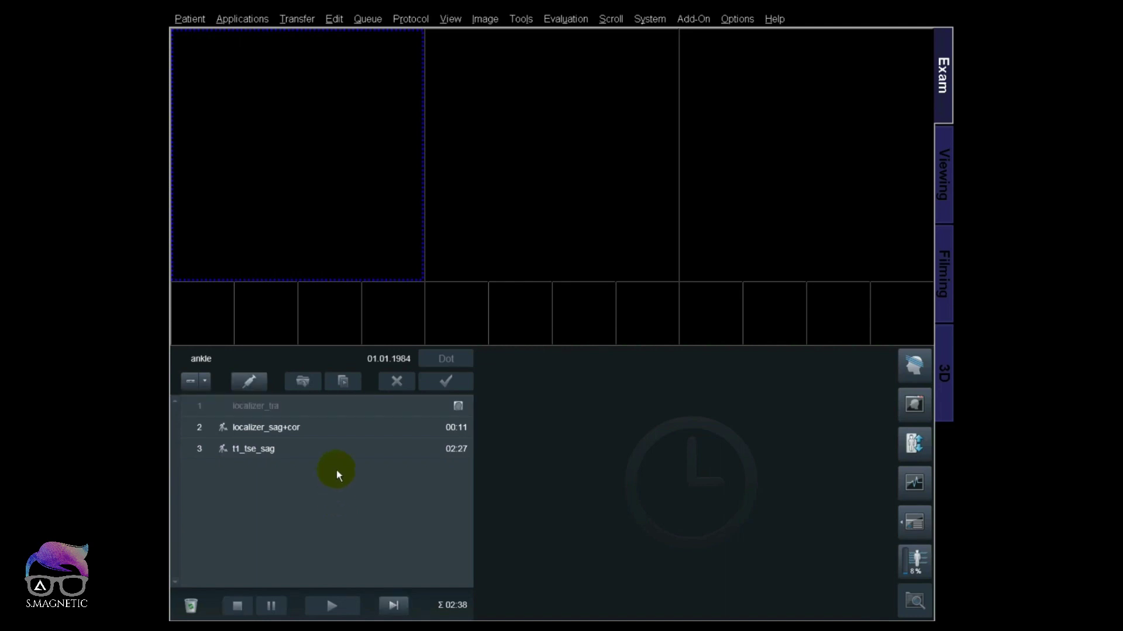
Centre the localizer_sag+cor slice groups over the ankle in the transverse images and start that scan
{"action": "left_click", "coordinate": [506, 231]}
{"action": "double_click", "coordinate": [371, 429]}
{"action": "left_click", "coordinate": [502, 256]}
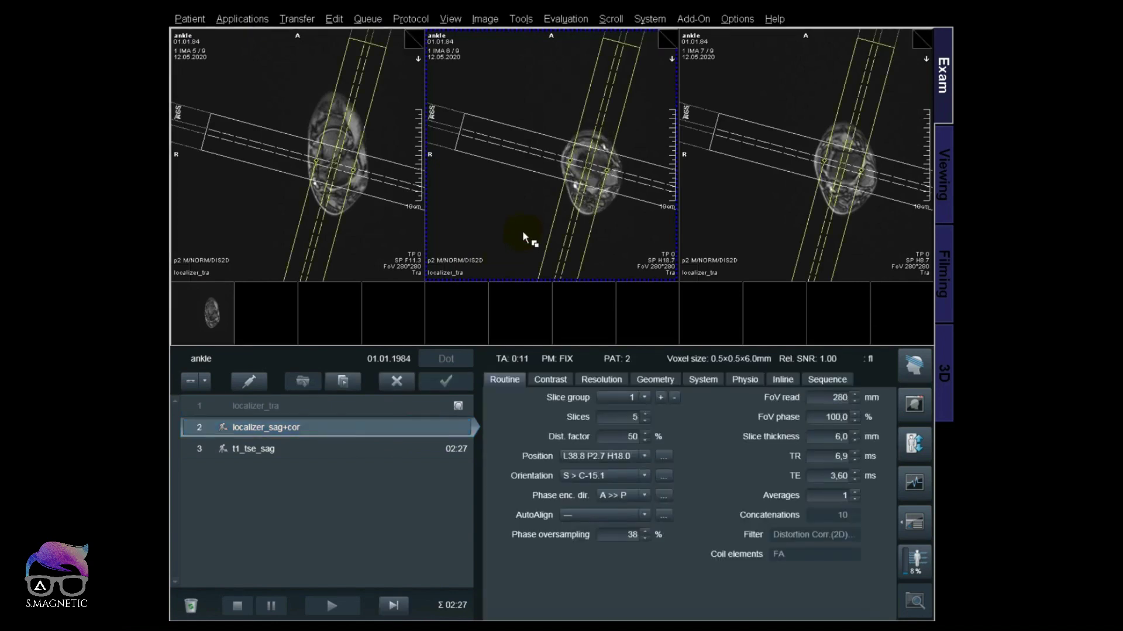
{"action": "left_click_drag", "start_coordinate": [587, 168], "coordinate": [593, 166]}
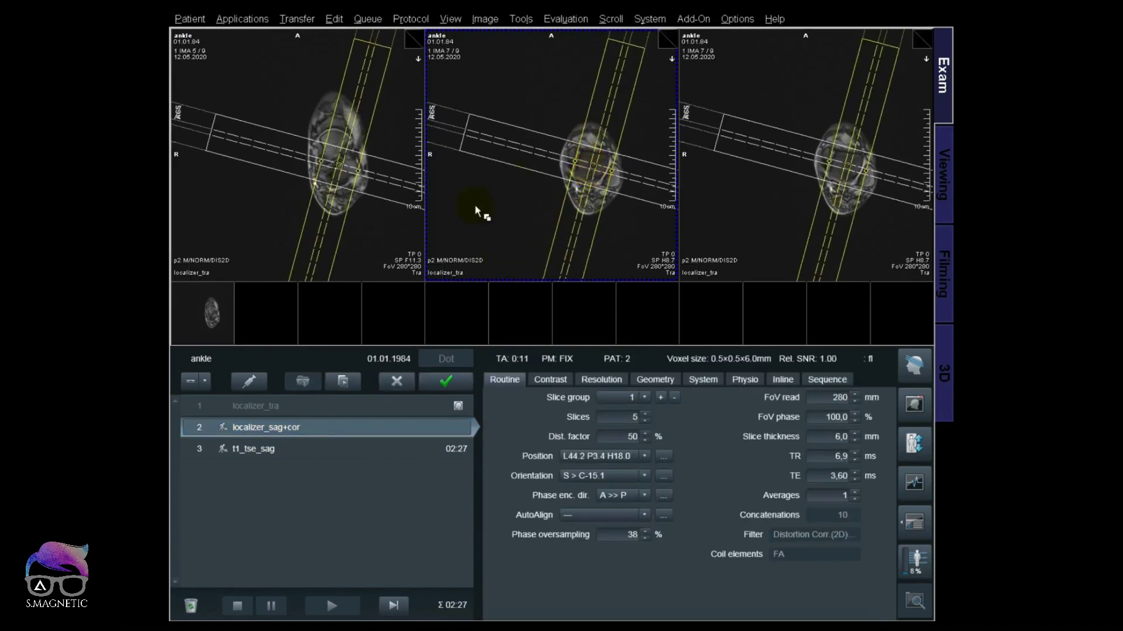
{"action": "left_click", "coordinate": [446, 381]}
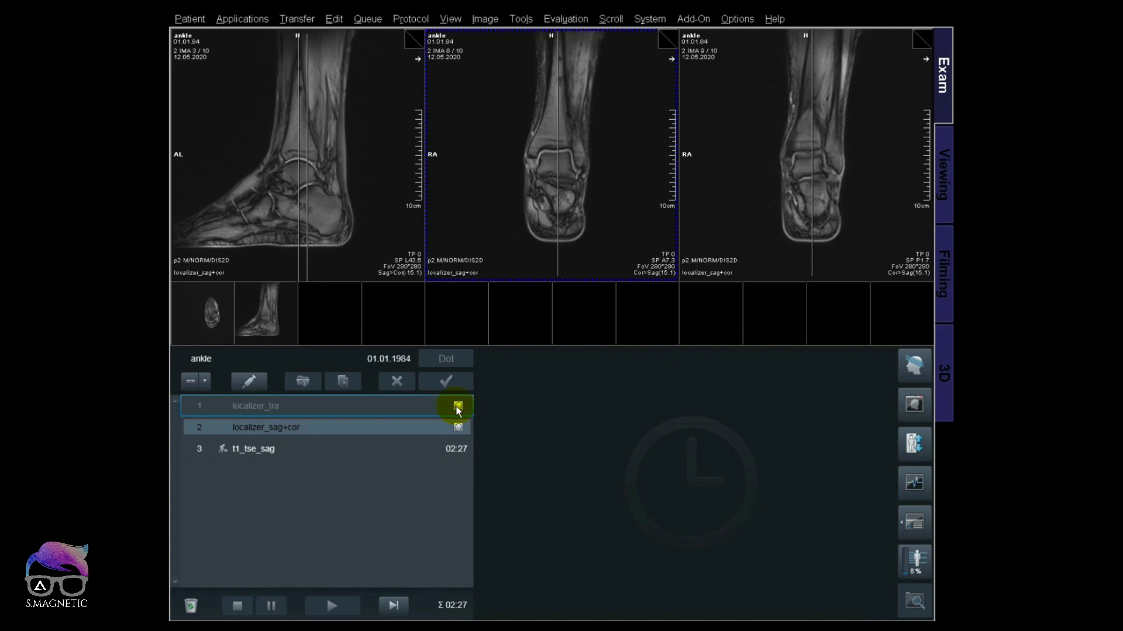
Show the localizer_tra images in the third image segment and open t1_tse_sag for planning
{"action": "left_click_drag", "start_coordinate": [458, 409], "coordinate": [718, 226]}
{"action": "scroll", "coordinate": [728, 222], "scroll_direction": "down", "scroll_amount": 4}
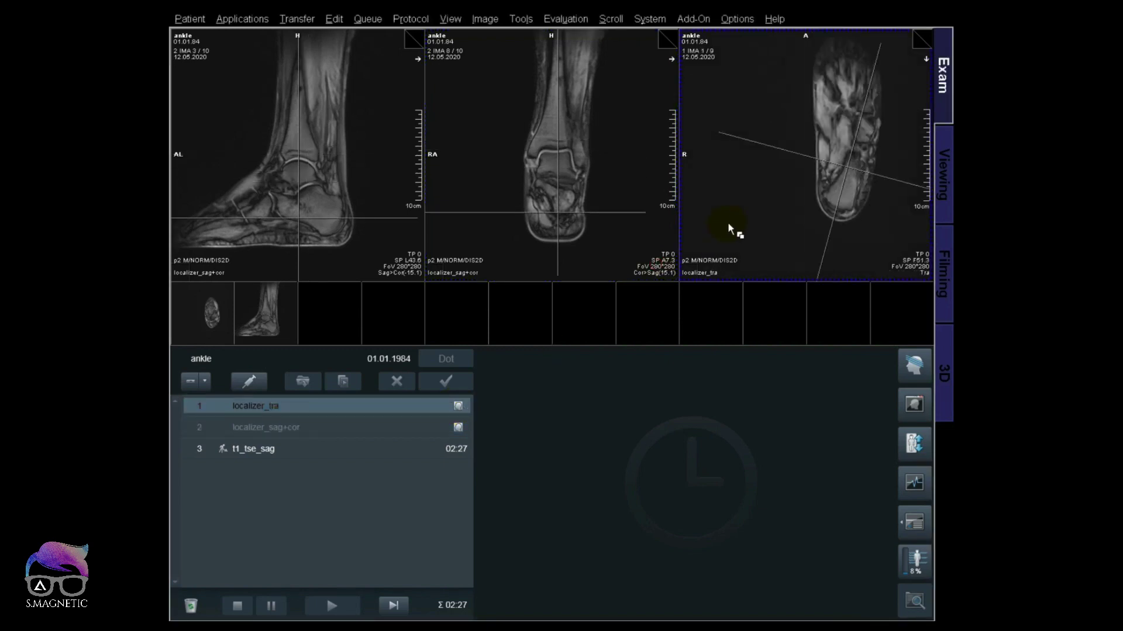
{"action": "double_click", "coordinate": [296, 449]}
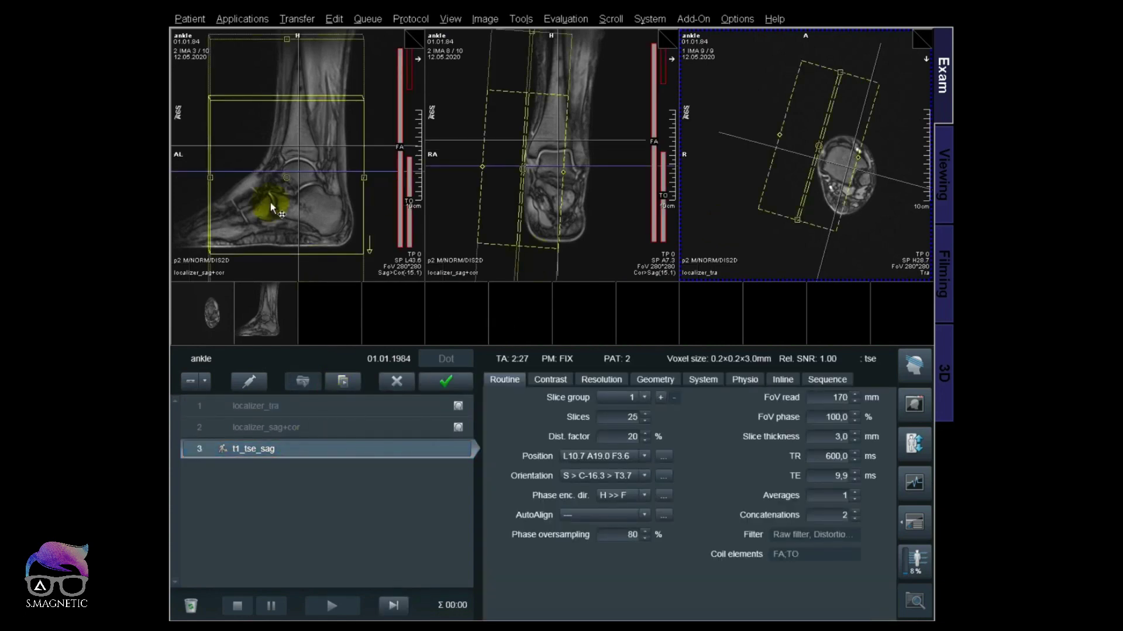
Align the t1_tse_sag slice block with the sagittal localizer over the ankle and set the phase encoding direction to H >> F
{"action": "right_click", "coordinate": [279, 206]}
{"action": "left_click", "coordinate": [338, 383]}
{"action": "left_click_drag", "start_coordinate": [293, 150], "coordinate": [292, 183]}
{"action": "left_click", "coordinate": [614, 496]}
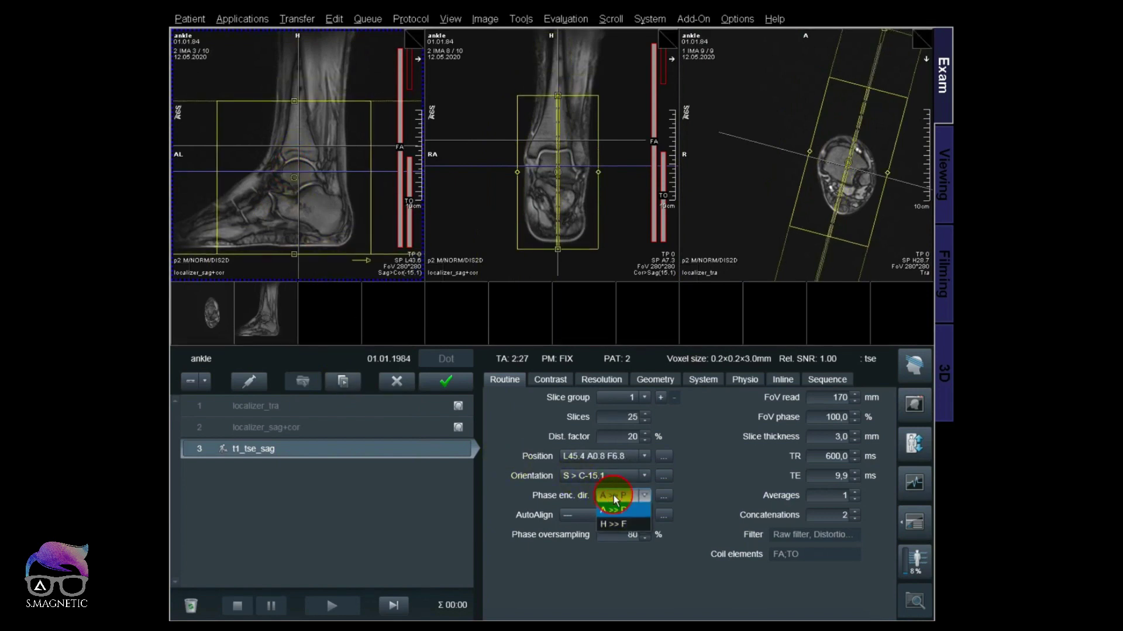
{"action": "left_click", "coordinate": [621, 525]}
Fine-tune the slice block's position and tilt to S > C-15.5, checking coverage across the transverse localizer slices
{"action": "left_click_drag", "start_coordinate": [294, 183], "coordinate": [290, 181]}
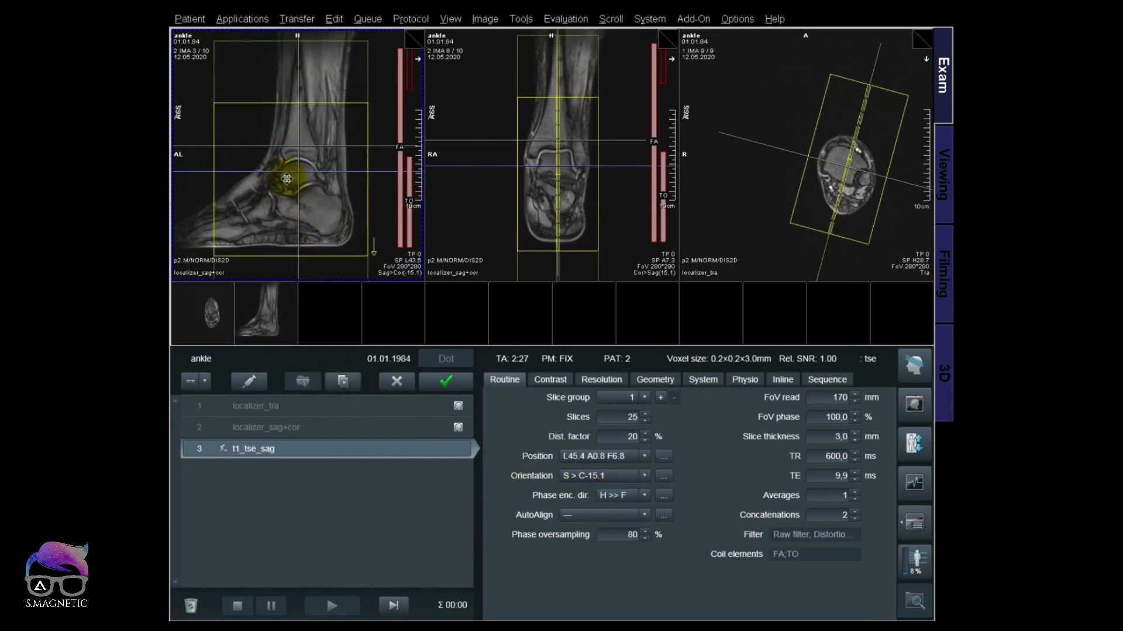
{"action": "scroll", "coordinate": [818, 212], "scroll_direction": "up", "scroll_amount": 6}
{"action": "left_click_drag", "start_coordinate": [826, 216], "coordinate": [827, 219]}
{"action": "scroll", "coordinate": [827, 218], "scroll_direction": "down", "scroll_amount": 2}
{"action": "scroll", "coordinate": [827, 219], "scroll_direction": "up", "scroll_amount": 4}
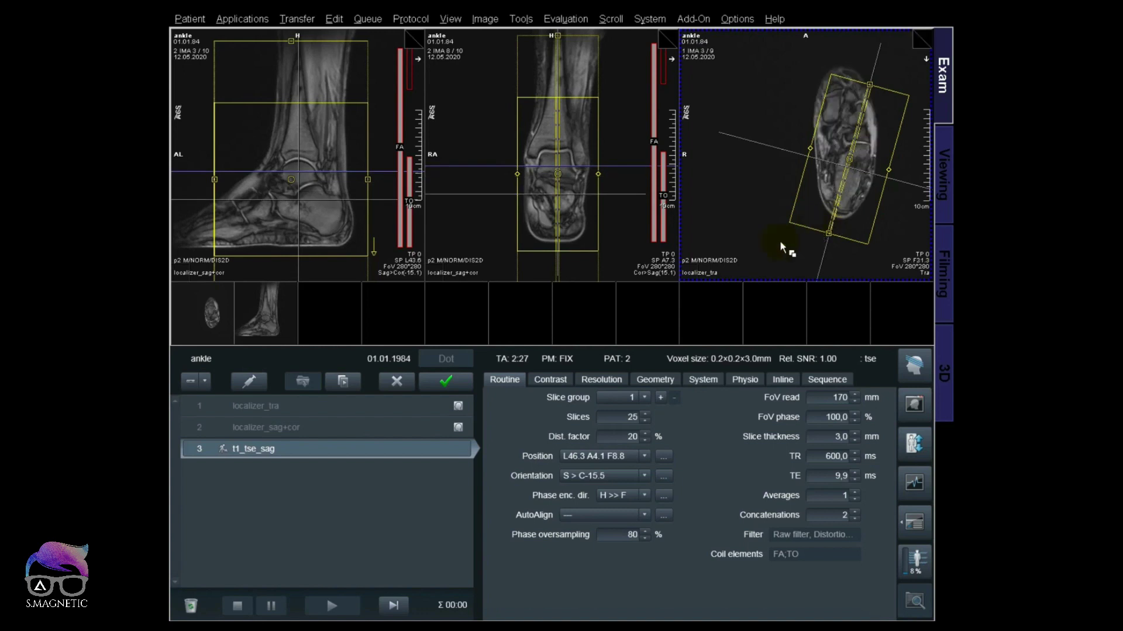
Set the t1_tse_sag base resolution to 512 and the phase resolution to 50 %
{"action": "left_click", "coordinate": [604, 381]}
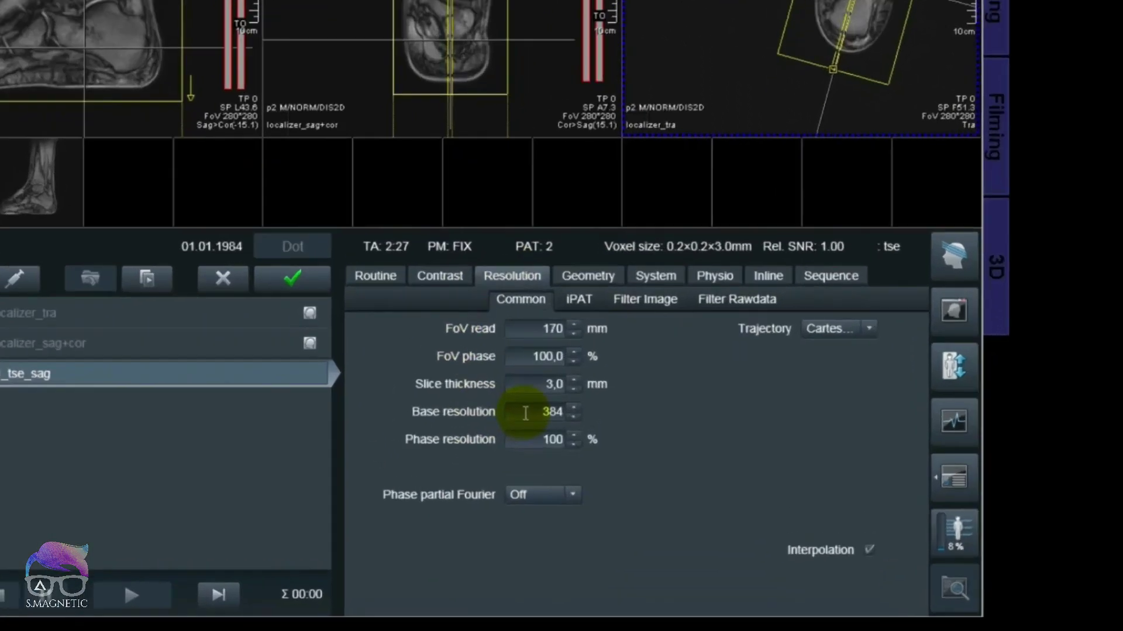
{"action": "double_click", "coordinate": [609, 476]}
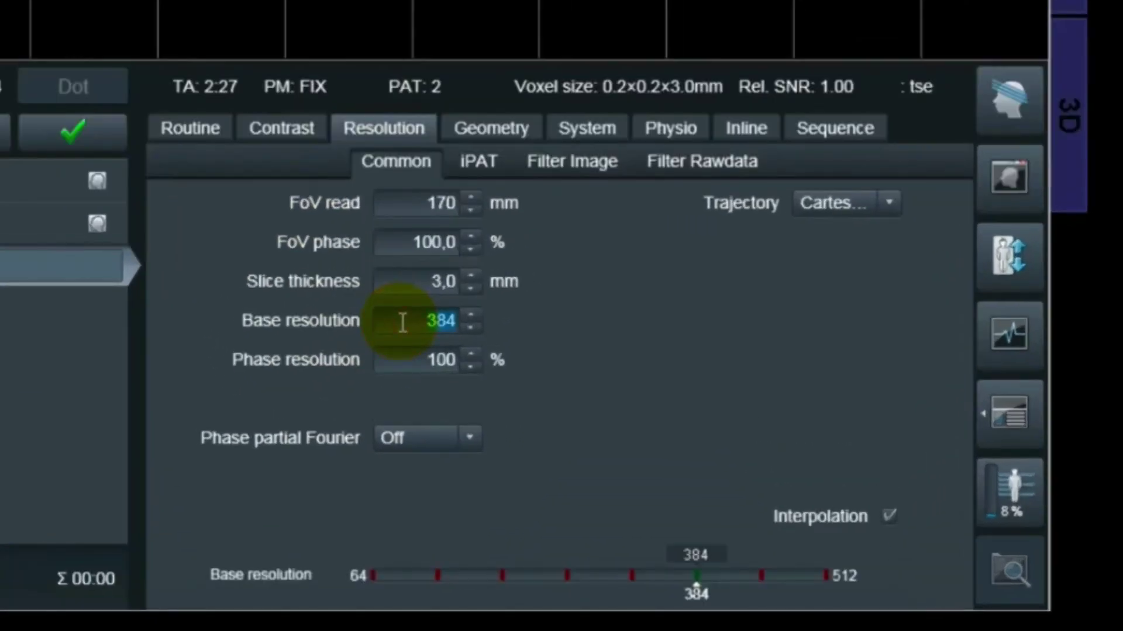
{"action": "left_click", "coordinate": [471, 314]}
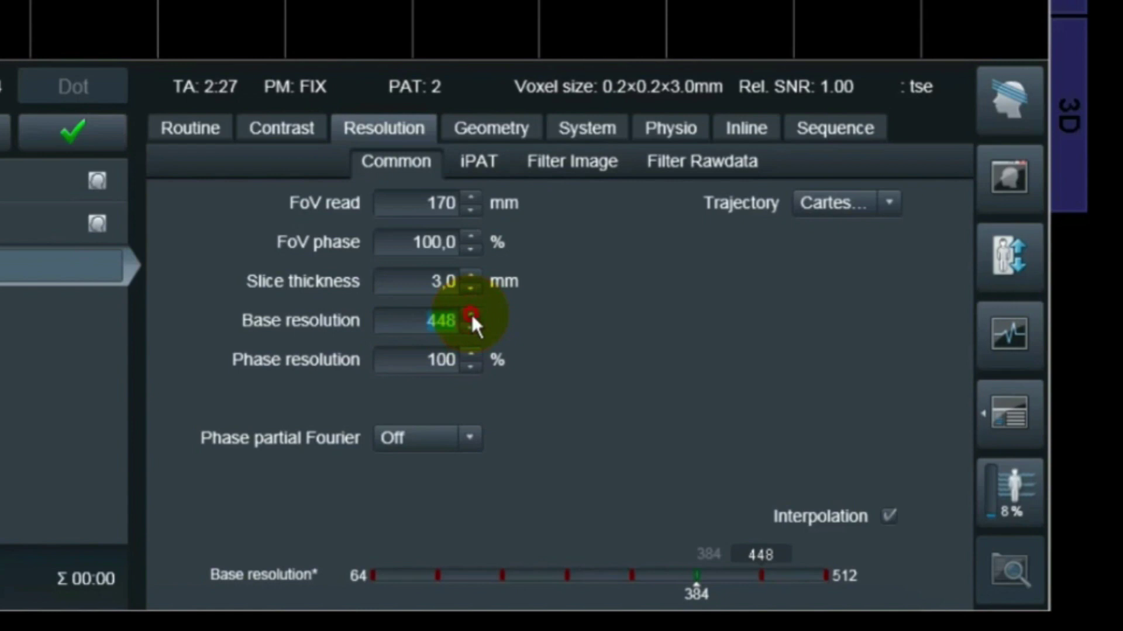
{"action": "left_click", "coordinate": [471, 314]}
{"action": "left_click", "coordinate": [435, 362]}
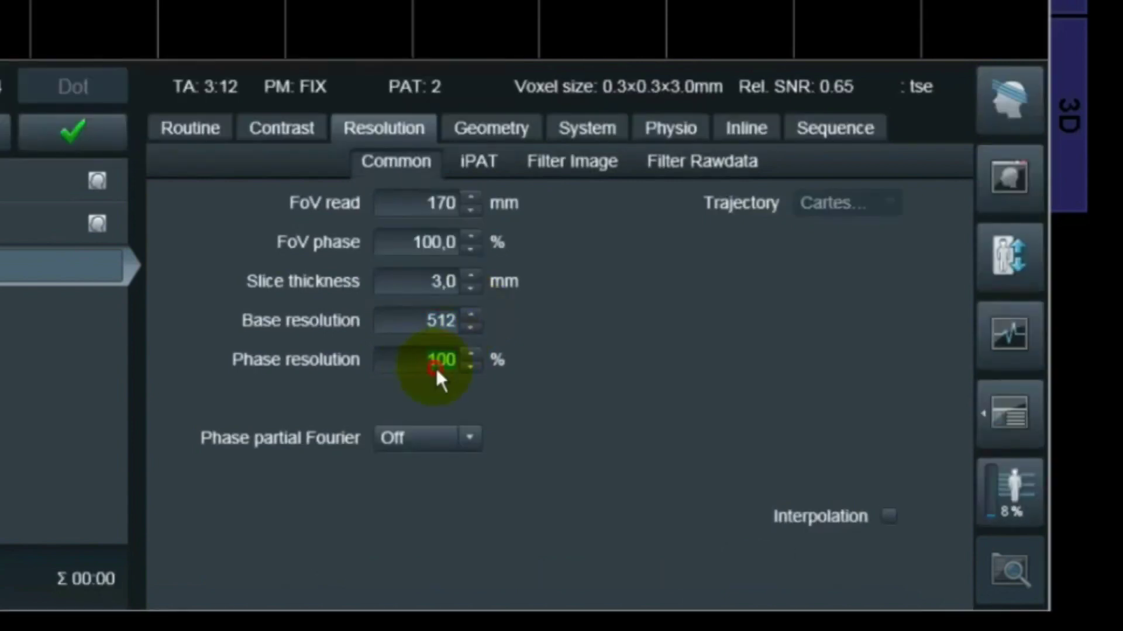
{"action": "type", "text": "50"}
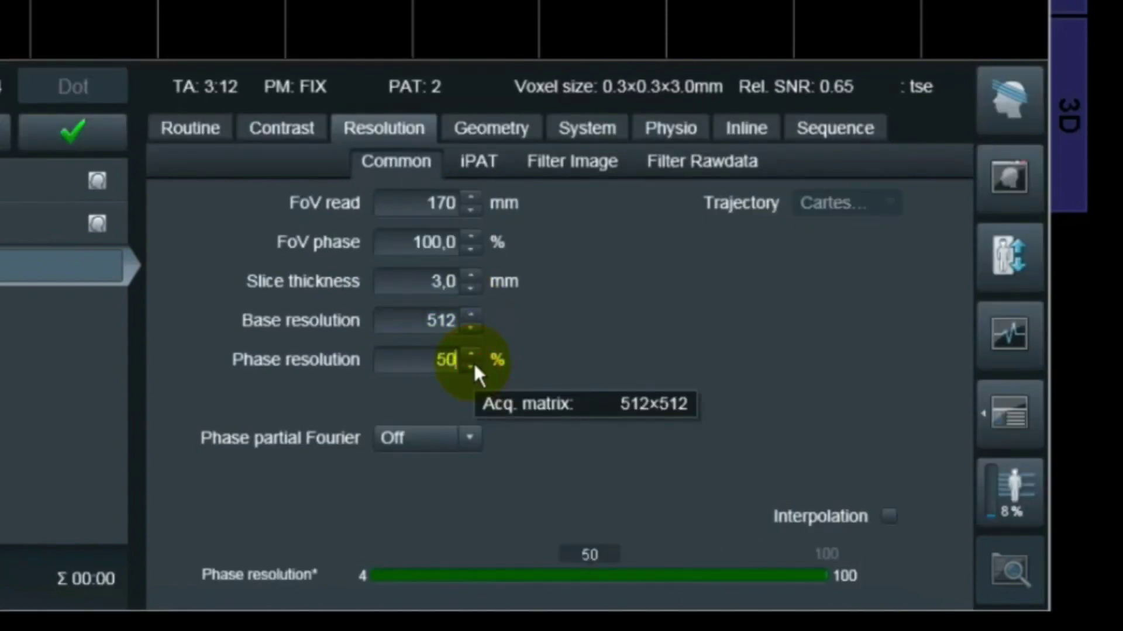
{"action": "key", "text": "Return"}
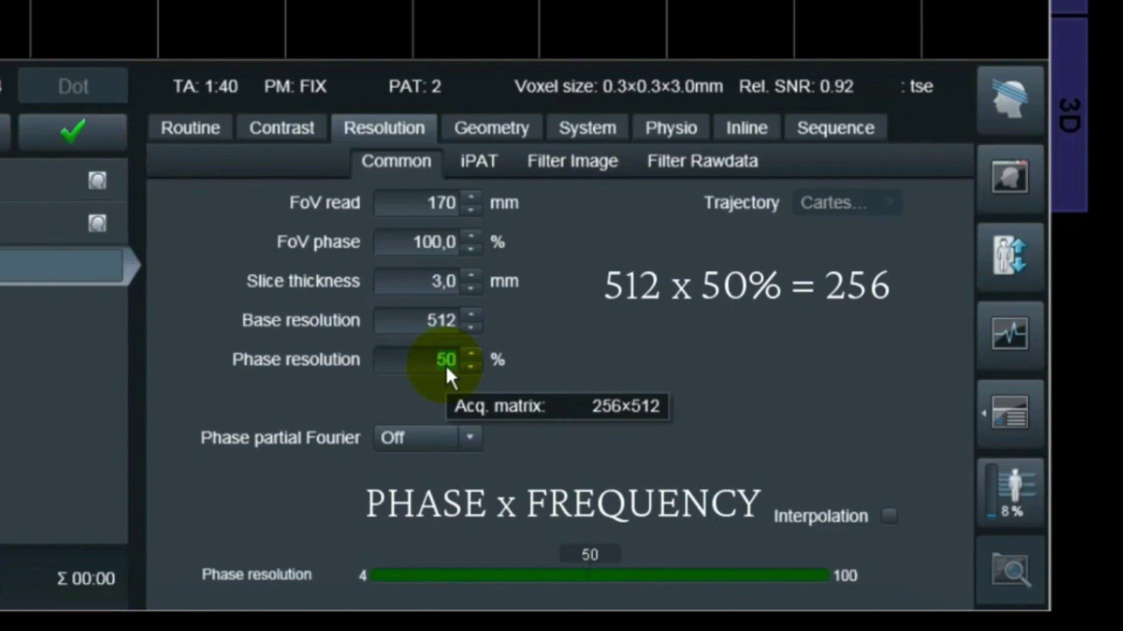
Turn on interpolation for the t1_tse_sag scan and inspect its voxel size details
{"action": "left_click", "coordinate": [446, 368]}
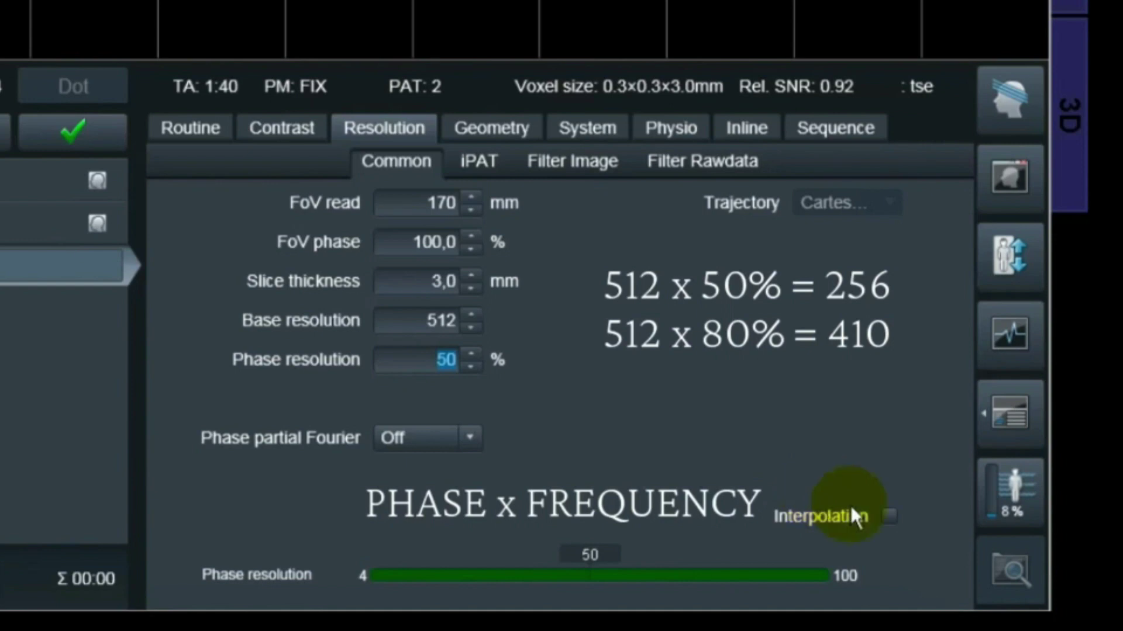
{"action": "left_click", "coordinate": [887, 516]}
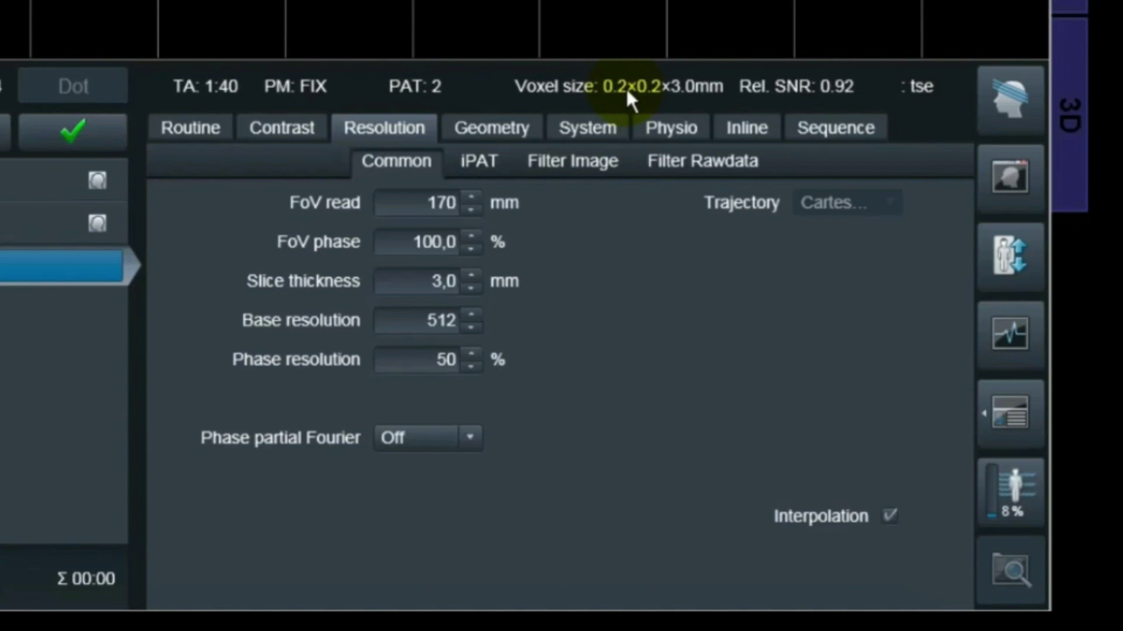
{"action": "mouse_move", "coordinate": [625, 87]}
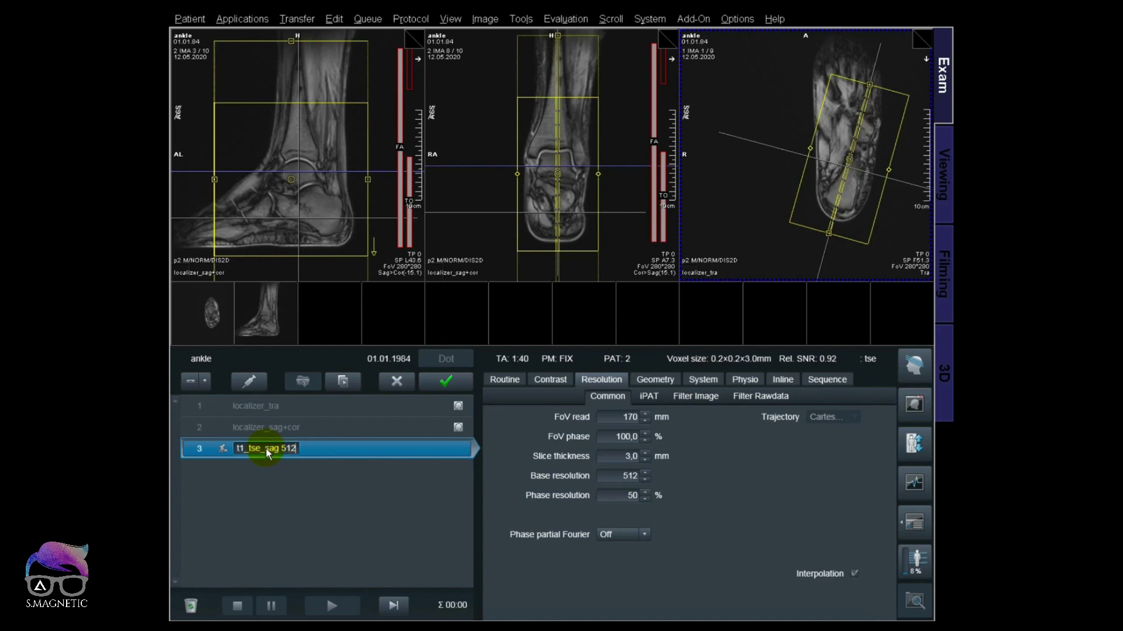
Rename the sagittal scan as t1_tse_sag 512_50p
{"action": "type", "text": "_50p"}
{"action": "key", "text": "Return"}
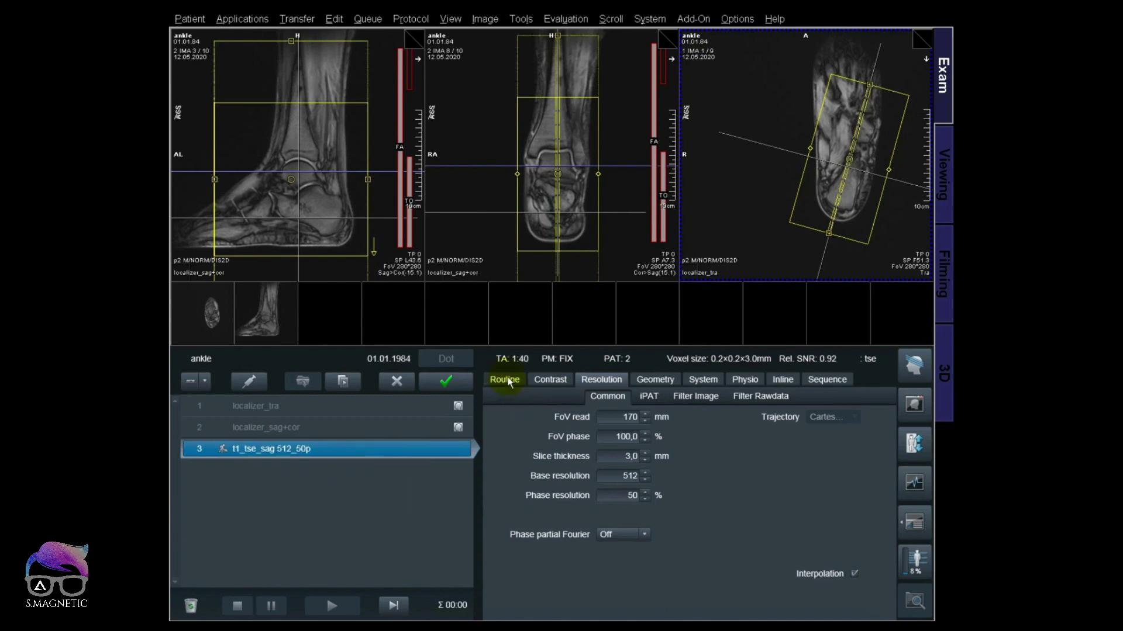
Set the phase oversampling of t1_tse_sag 512_50p to 100 % and start the scan
{"action": "left_click", "coordinate": [507, 380]}
{"action": "left_click", "coordinate": [647, 542]}
{"action": "scroll", "coordinate": [647, 540], "scroll_direction": "up", "scroll_amount": 2}
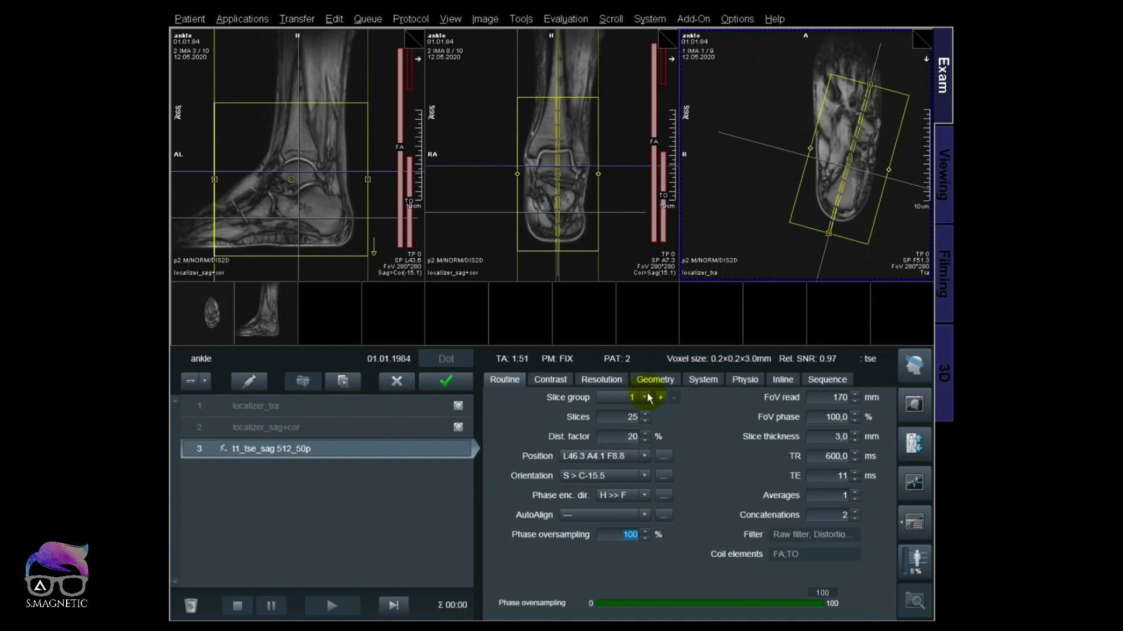
{"action": "left_click", "coordinate": [451, 383]}
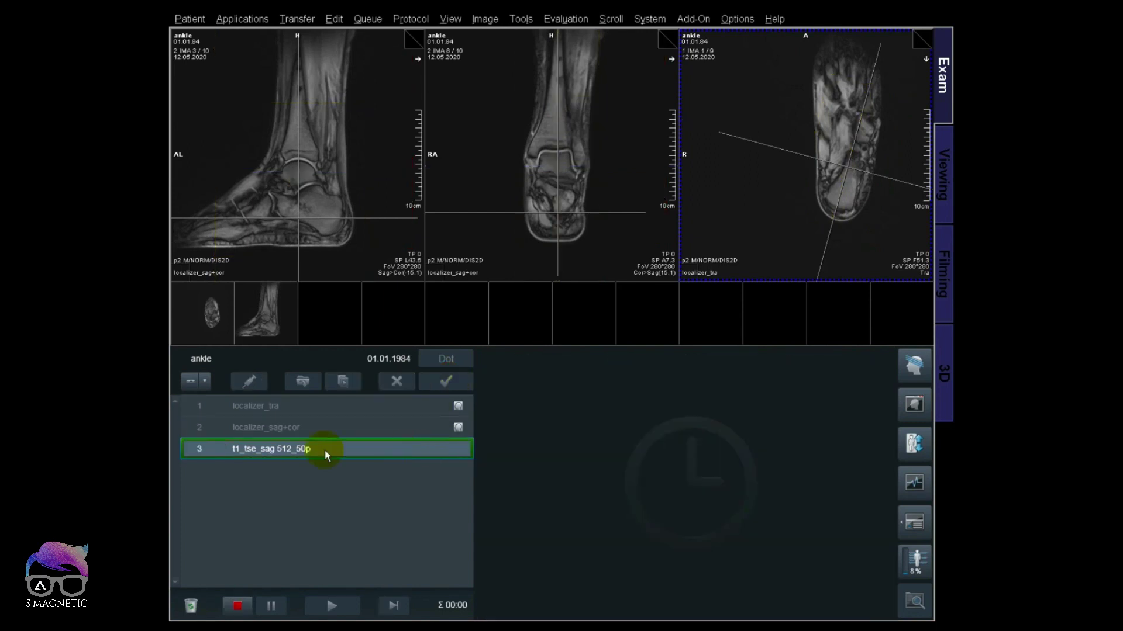
Duplicate the t1_tse_sag 512_50p scan and set the copy's base resolution to 448 and phase resolution to 75 %
{"action": "left_click_drag", "start_coordinate": [325, 454], "coordinate": [304, 475]}
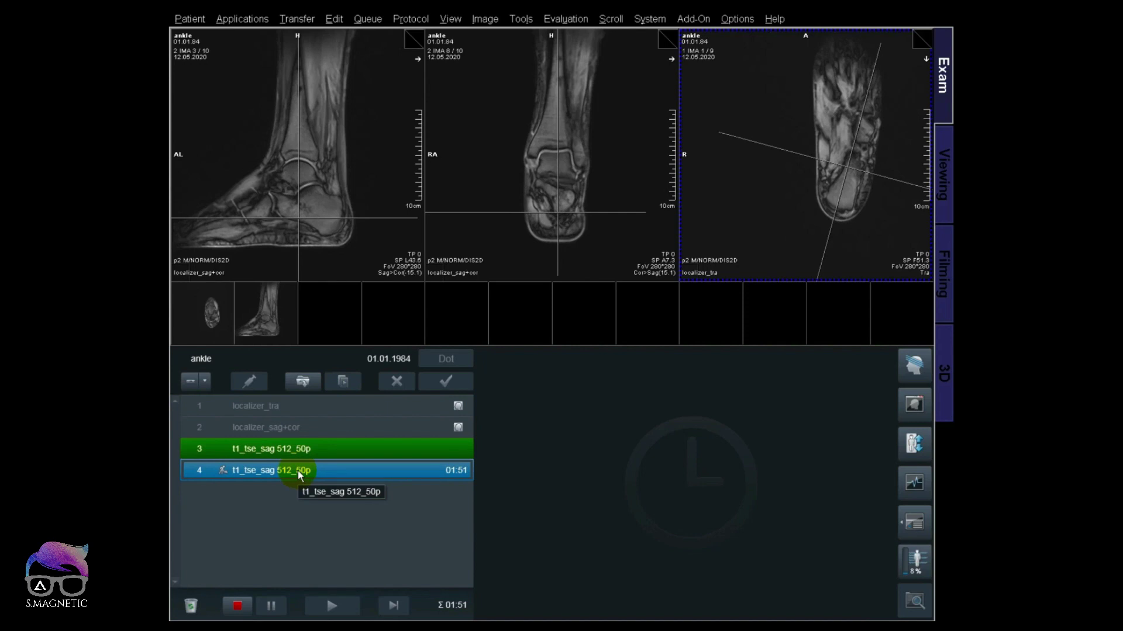
{"action": "double_click", "coordinate": [297, 472]}
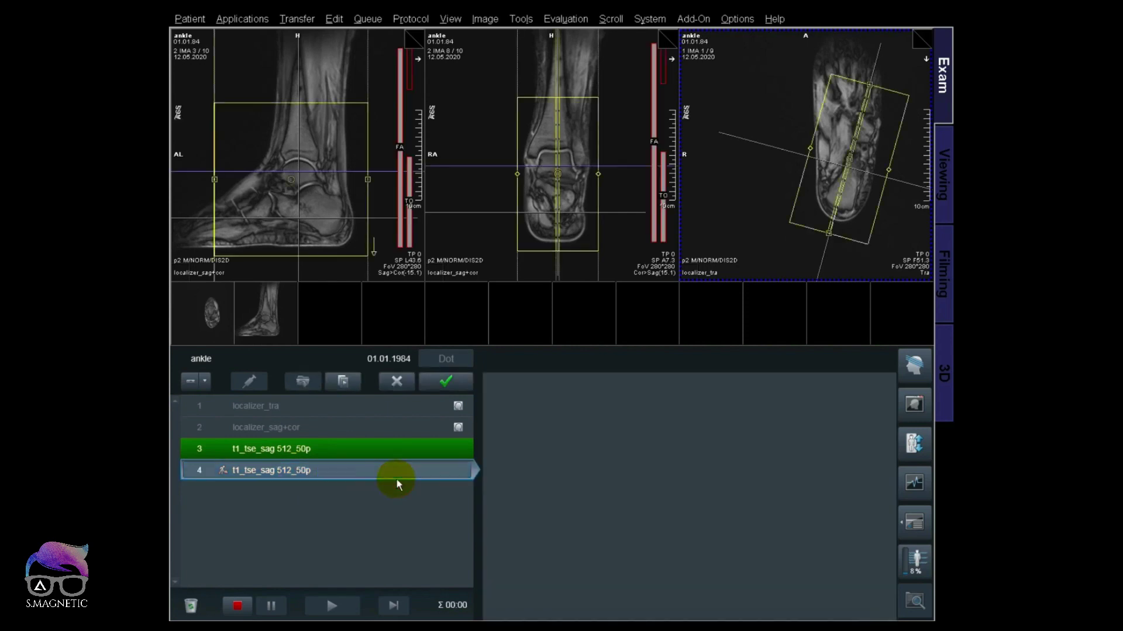
{"action": "left_click", "coordinate": [580, 381]}
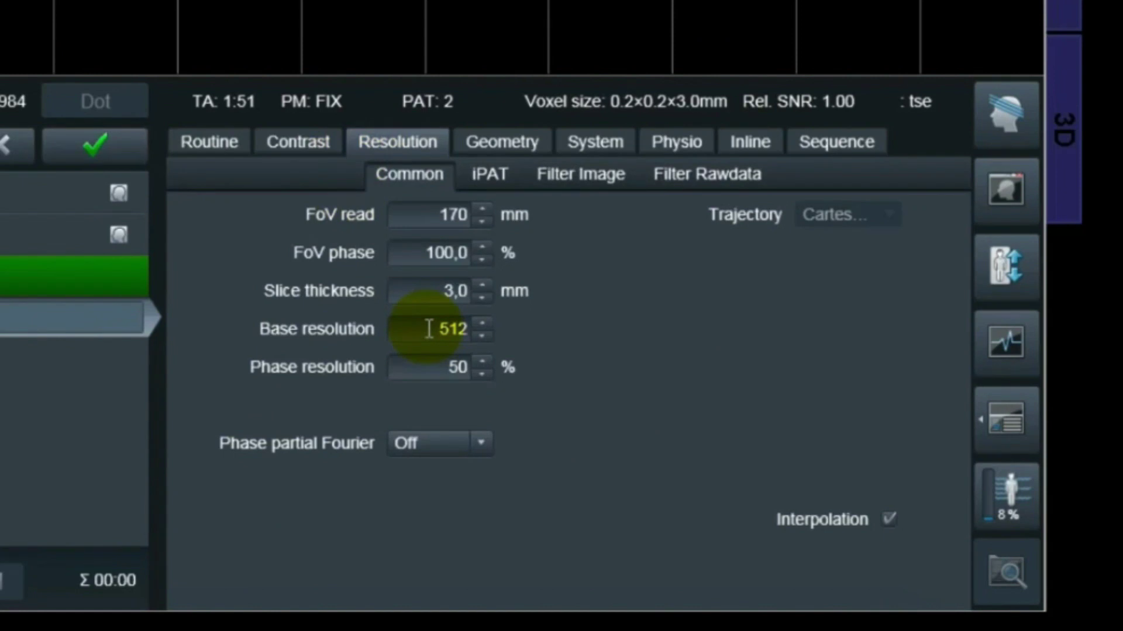
{"action": "left_click", "coordinate": [481, 335]}
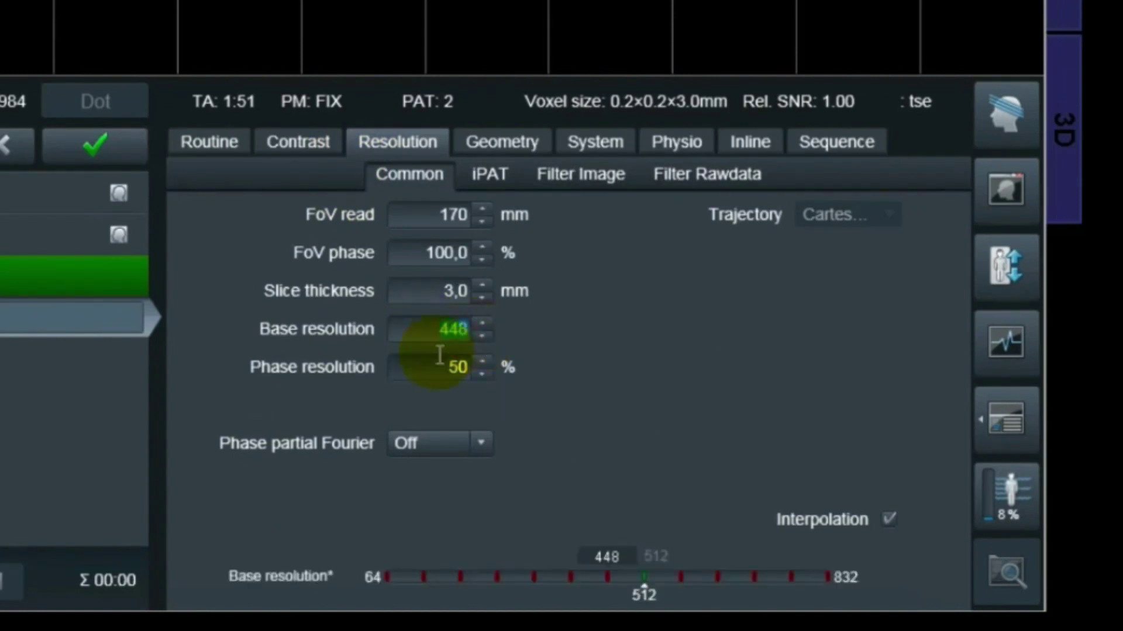
{"action": "left_click", "coordinate": [458, 277]}
{"action": "left_click", "coordinate": [370, 349]}
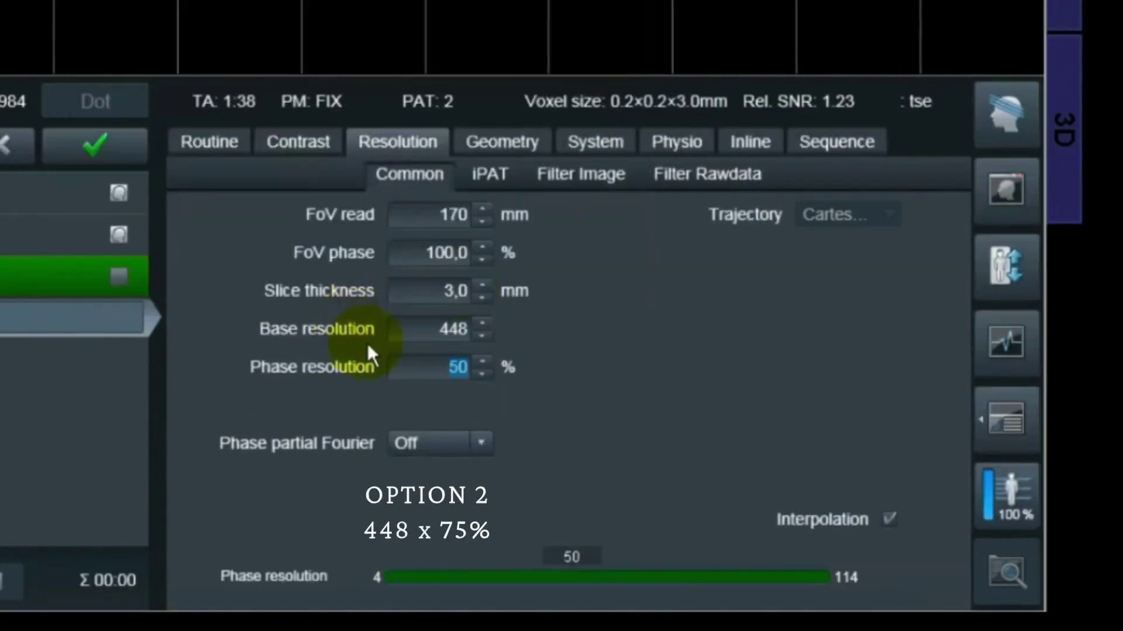
{"action": "type", "text": "75"}
{"action": "key", "text": "Return"}
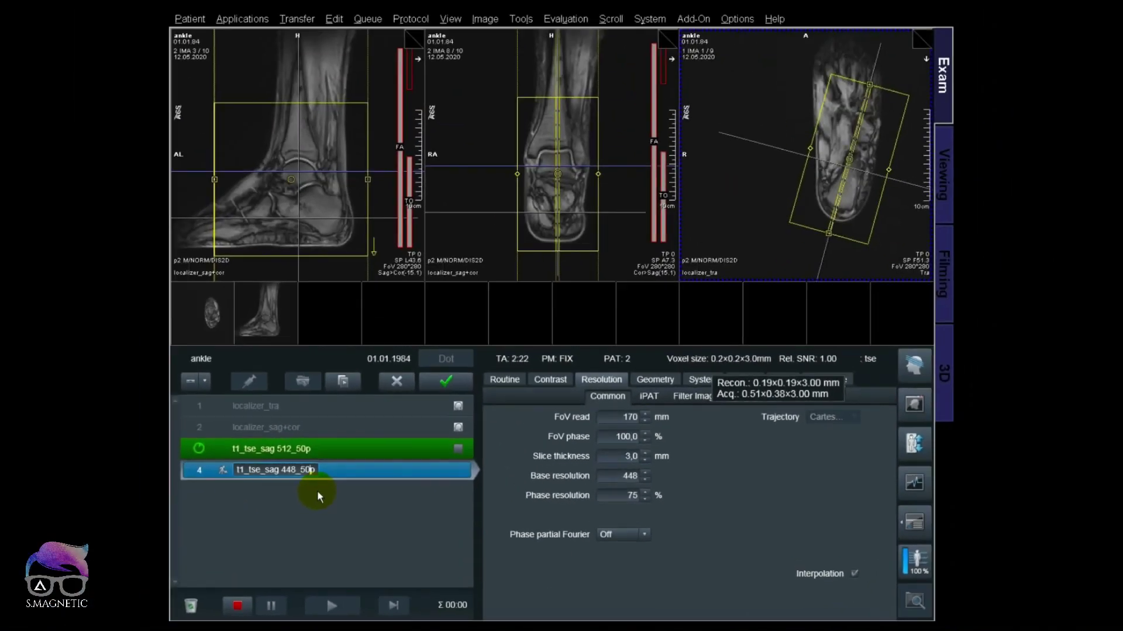
Rename the copied scan as t1_tse_sag 448_75p and apply it to the measurement queue
{"action": "type", "text": "75"}
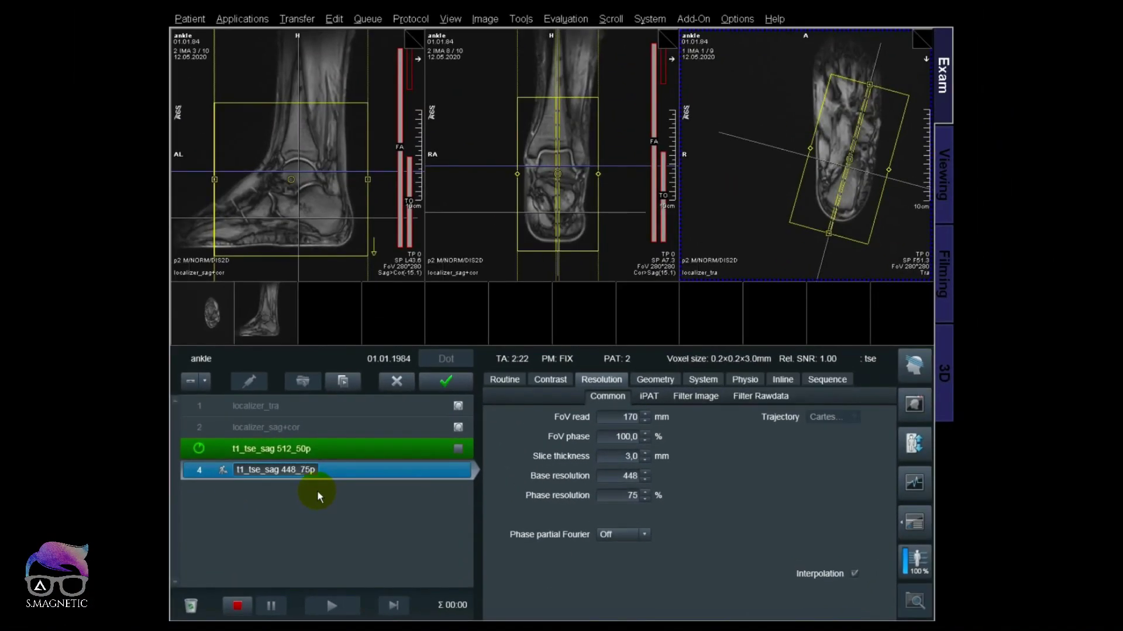
{"action": "key", "text": "Return"}
{"action": "left_click", "coordinate": [446, 381]}
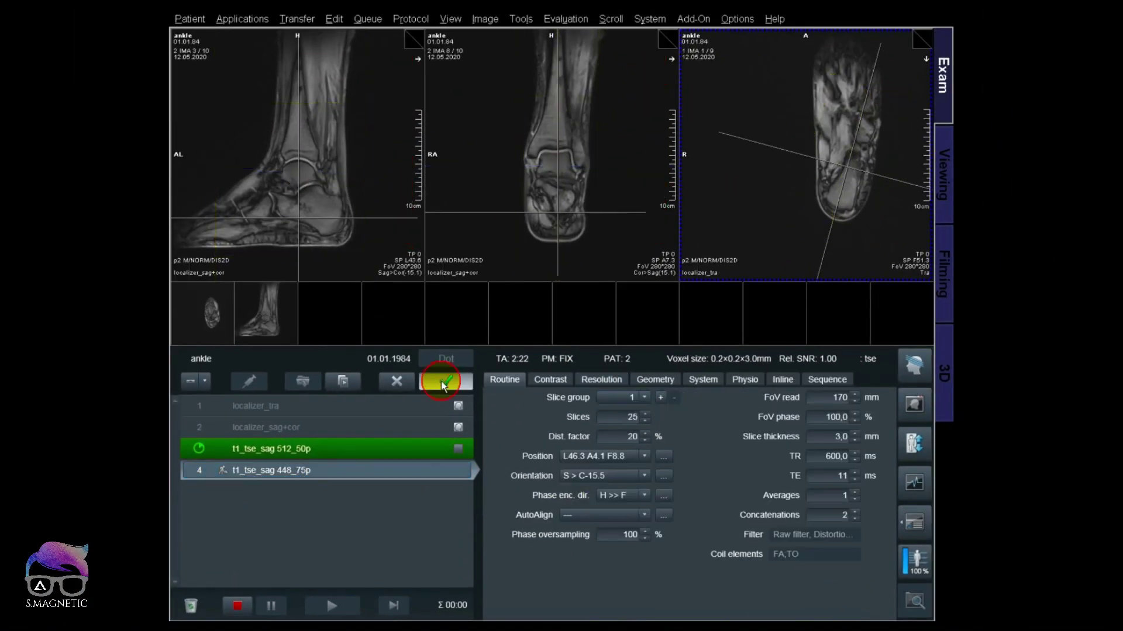
Duplicate the t1_tse_sag 448_75p scan and set the copy's base resolution to 384 and phase resolution to 100 %
{"action": "left_click_drag", "start_coordinate": [286, 474], "coordinate": [310, 492]}
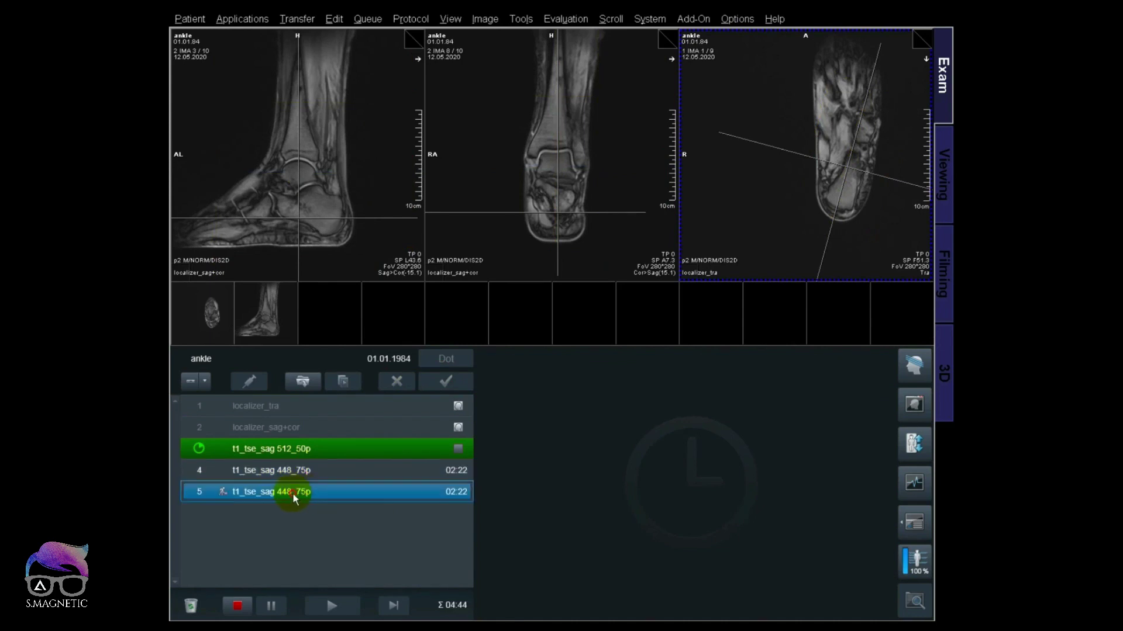
{"action": "double_click", "coordinate": [339, 493]}
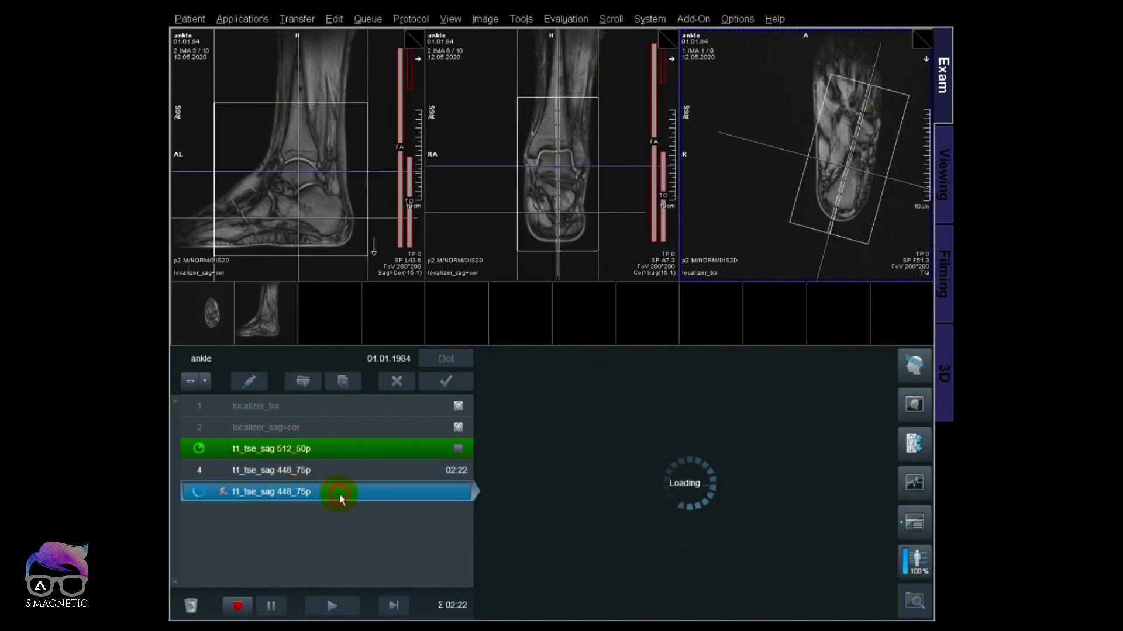
{"action": "left_click", "coordinate": [601, 380]}
{"action": "left_click", "coordinate": [642, 480]}
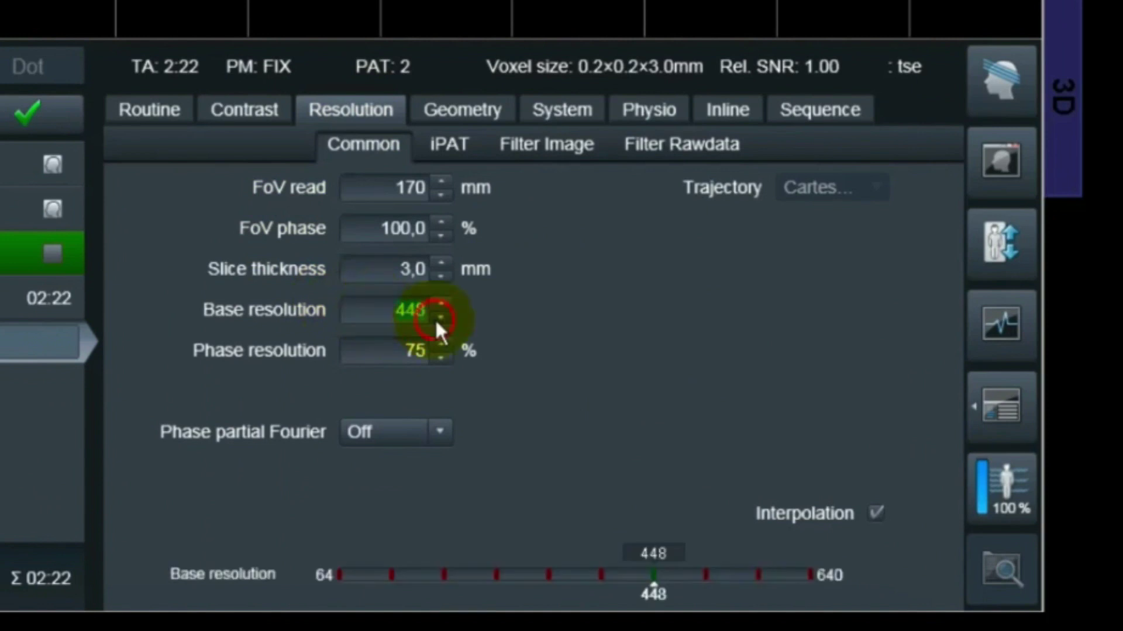
{"action": "left_click", "coordinate": [440, 318]}
{"action": "left_click", "coordinate": [377, 342]}
{"action": "left_click", "coordinate": [187, 45]}
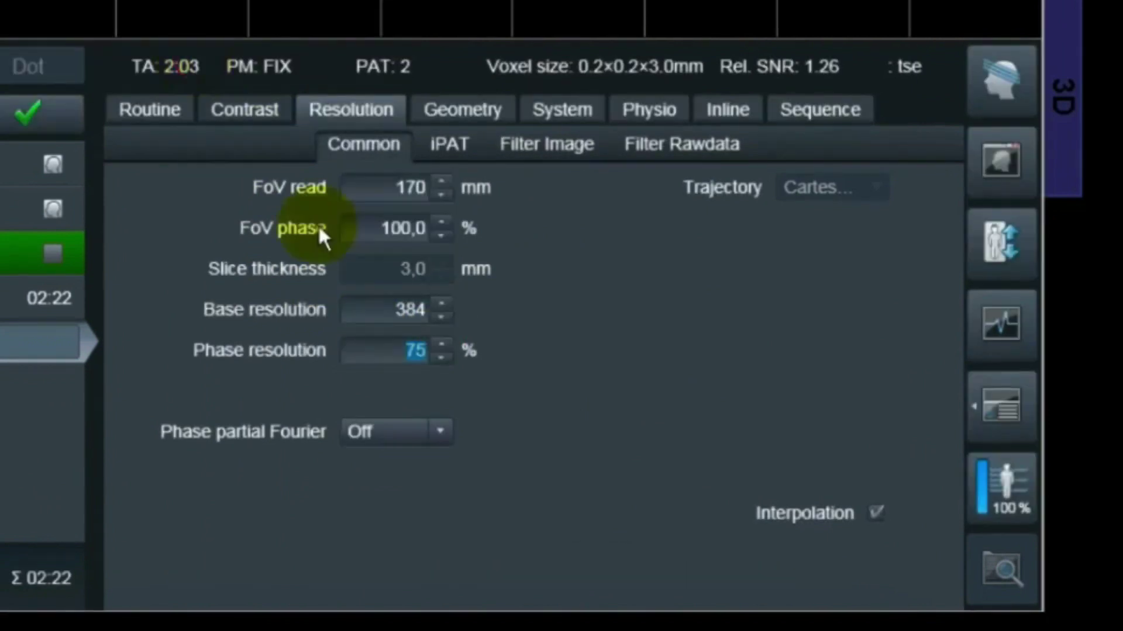
{"action": "type", "text": "100"}
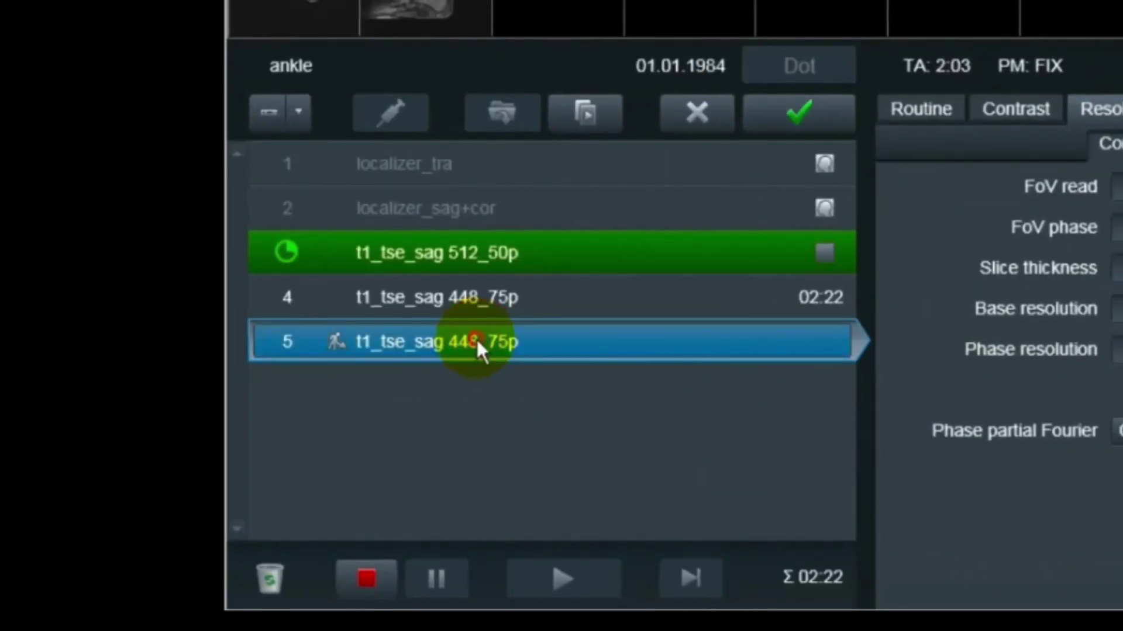
Rename the duplicated t1_tse_sag 448_75p scan at the end of the queue as t1_tse_sag 384_100p
{"action": "left_click", "coordinate": [476, 338]}
{"action": "left_click", "coordinate": [486, 338]}
{"action": "key", "text": "BackSpace"}
{"action": "key", "text": "BackSpace"}
{"action": "key", "text": "BackSpace"}
{"action": "type", "text": "384_75p"}
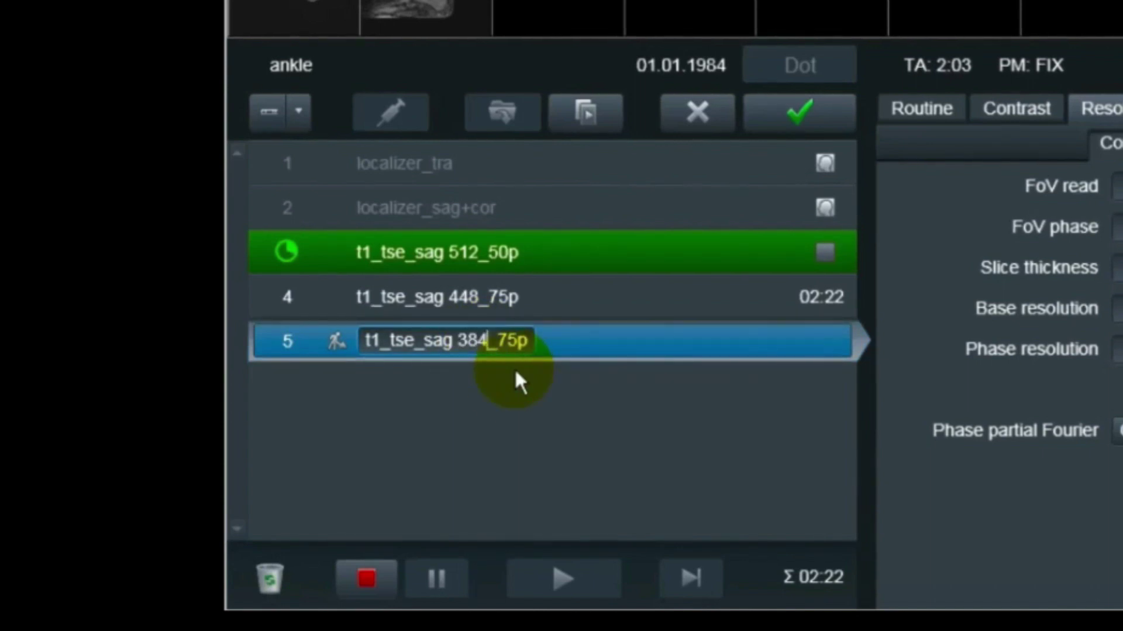
{"action": "key", "text": "Delete"}
{"action": "key", "text": "Delete"}
{"action": "type", "text": "100"}
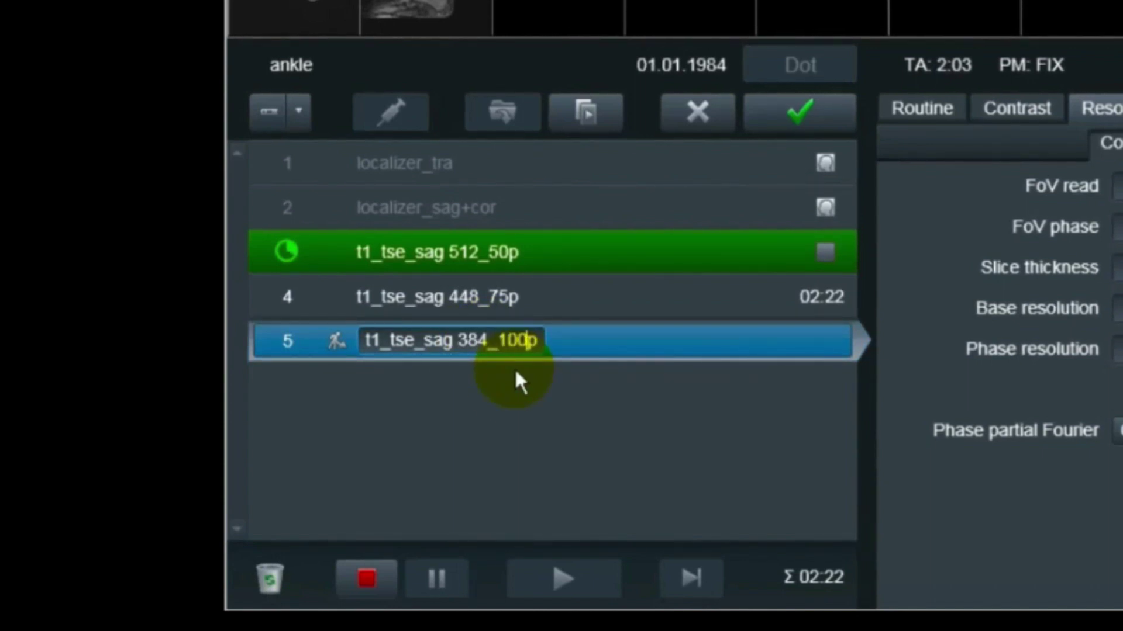
{"action": "left_click", "coordinate": [602, 374]}
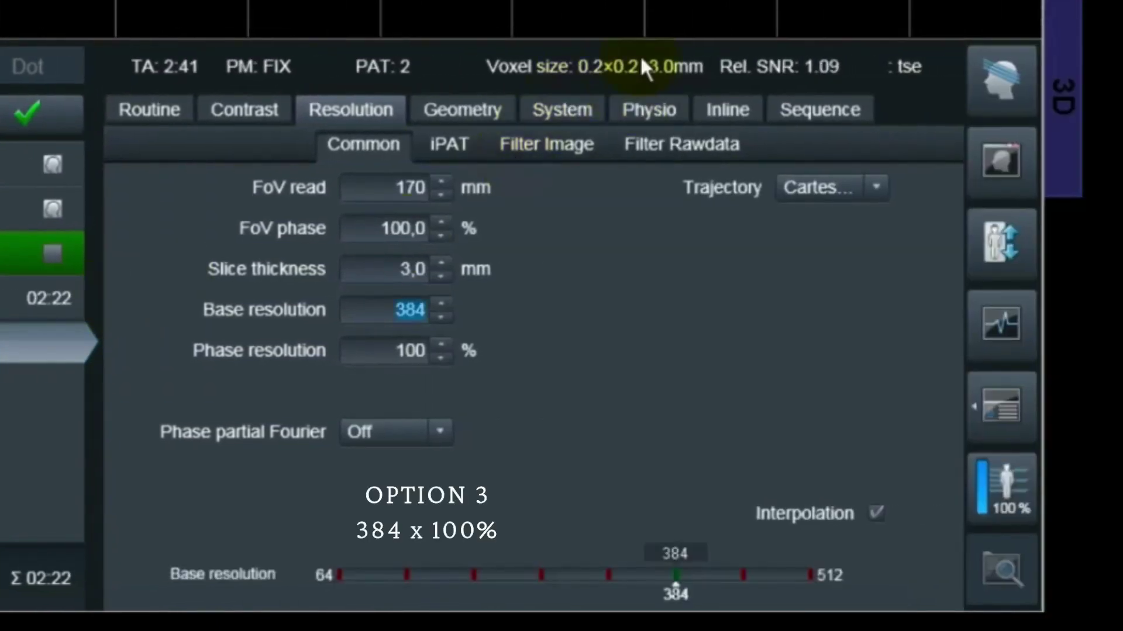
{"action": "mouse_move", "coordinate": [618, 69]}
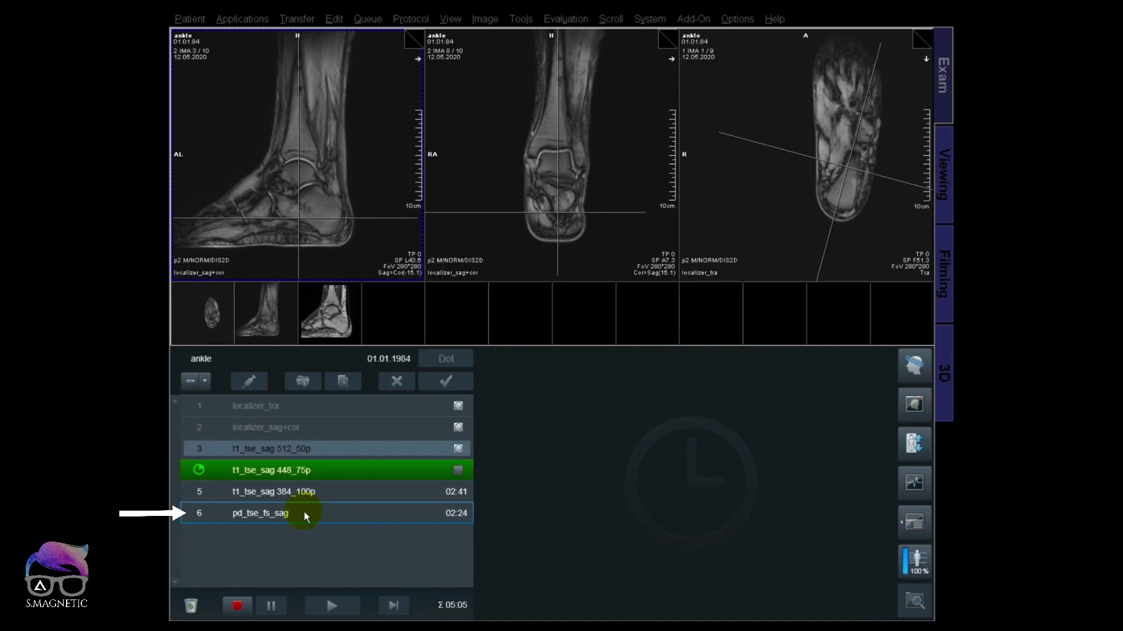
Open the pd_tse_fs_sag scan, set base resolution to 384 and phase resolution to 50 %, and enable interpolation
{"action": "double_click", "coordinate": [304, 512]}
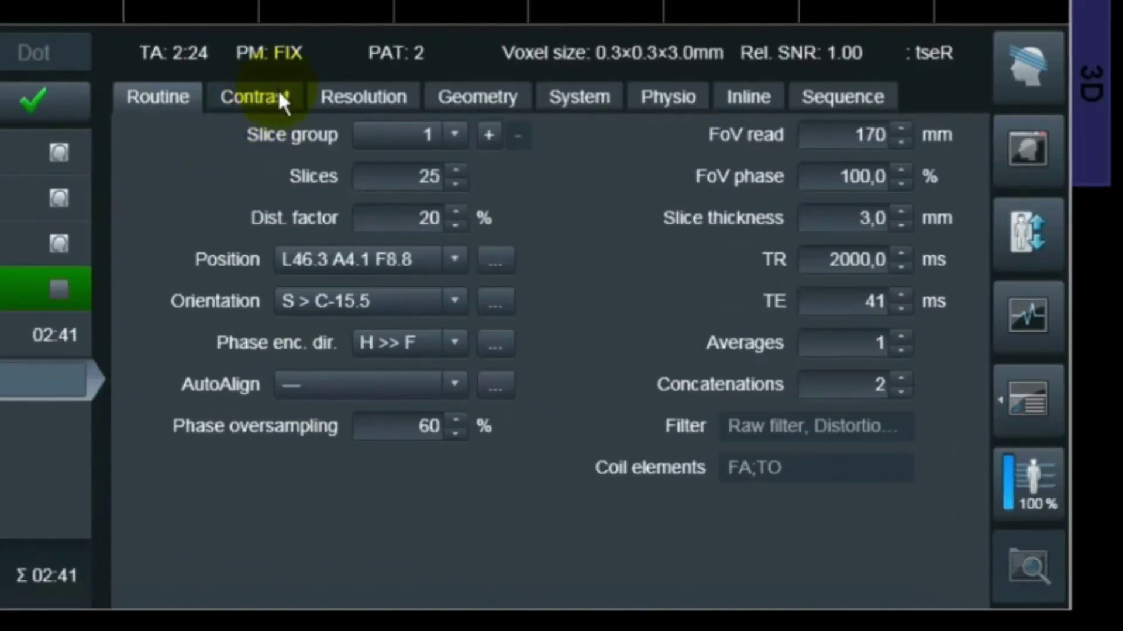
{"action": "left_click", "coordinate": [363, 99]}
{"action": "left_click", "coordinate": [402, 307]}
{"action": "left_click", "coordinate": [453, 293]}
{"action": "left_click", "coordinate": [442, 358]}
{"action": "type", "text": "50"}
{"action": "key", "text": "Return"}
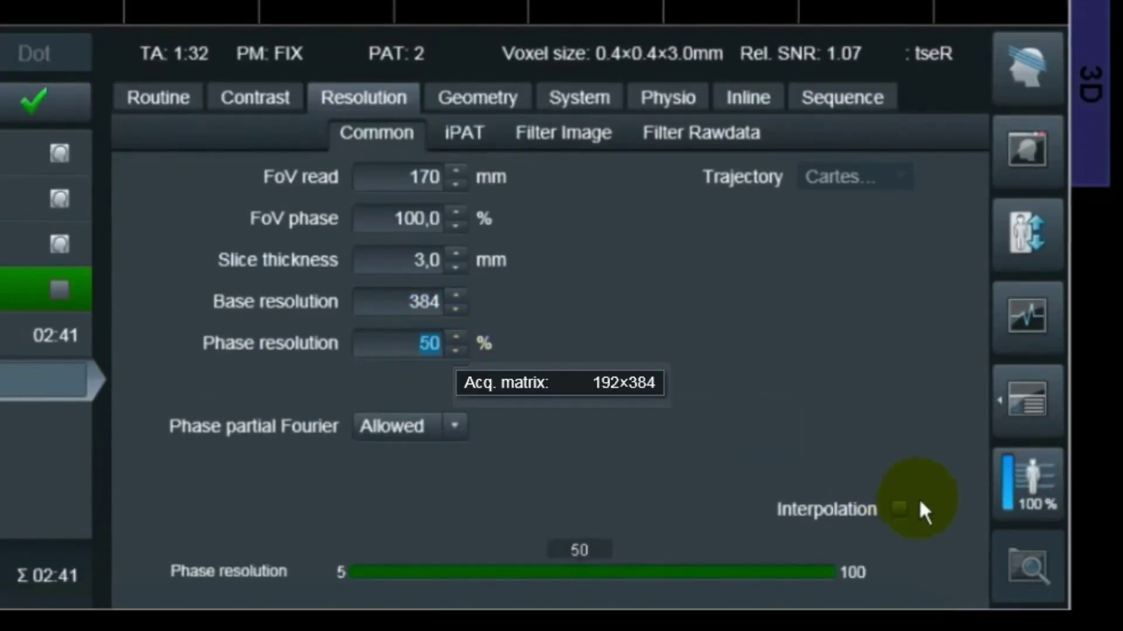
{"action": "left_click", "coordinate": [921, 504]}
{"action": "mouse_move", "coordinate": [633, 60]}
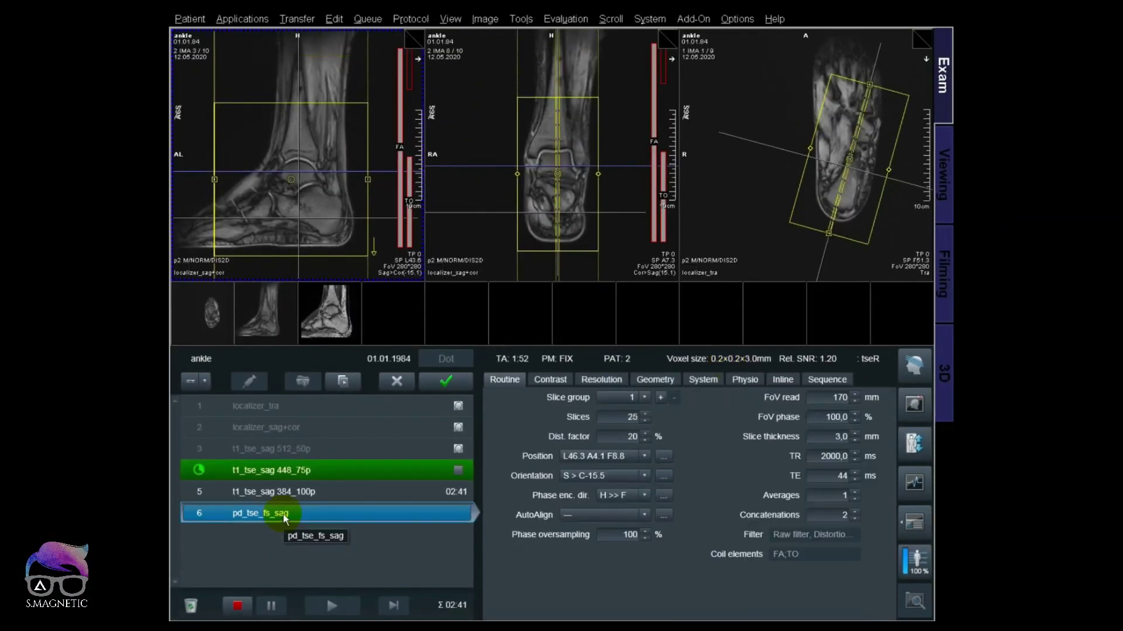
Rename the pd_tse_fs_sag scan as pd_tse_fs_sag_384_50p
{"action": "key", "text": "End"}
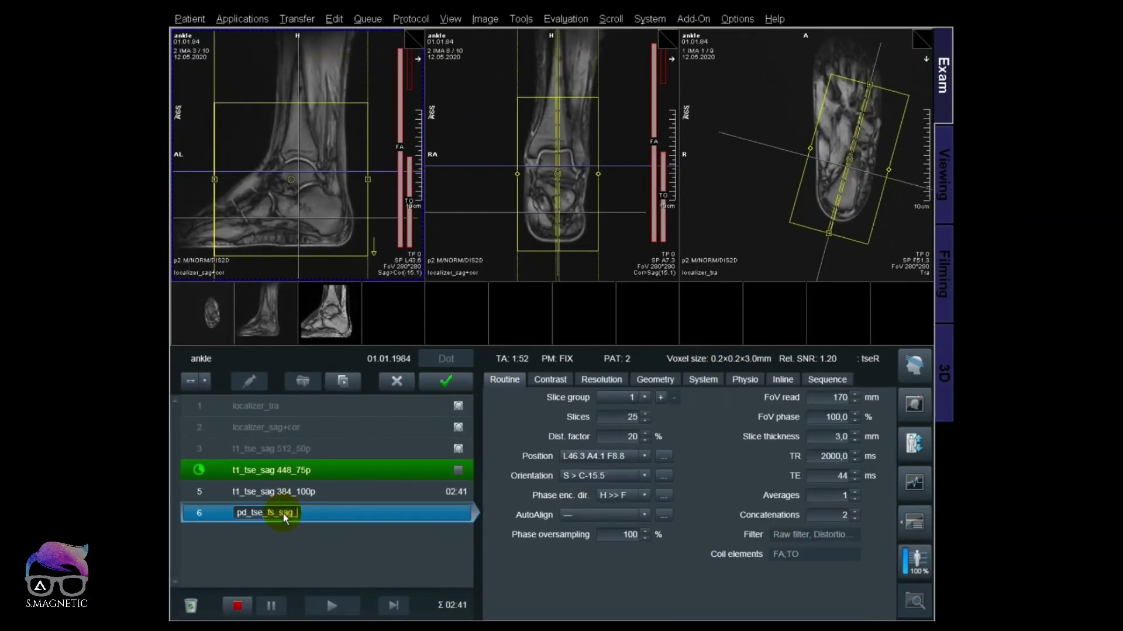
{"action": "type", "text": "_384_50p"}
{"action": "key", "text": "Return"}
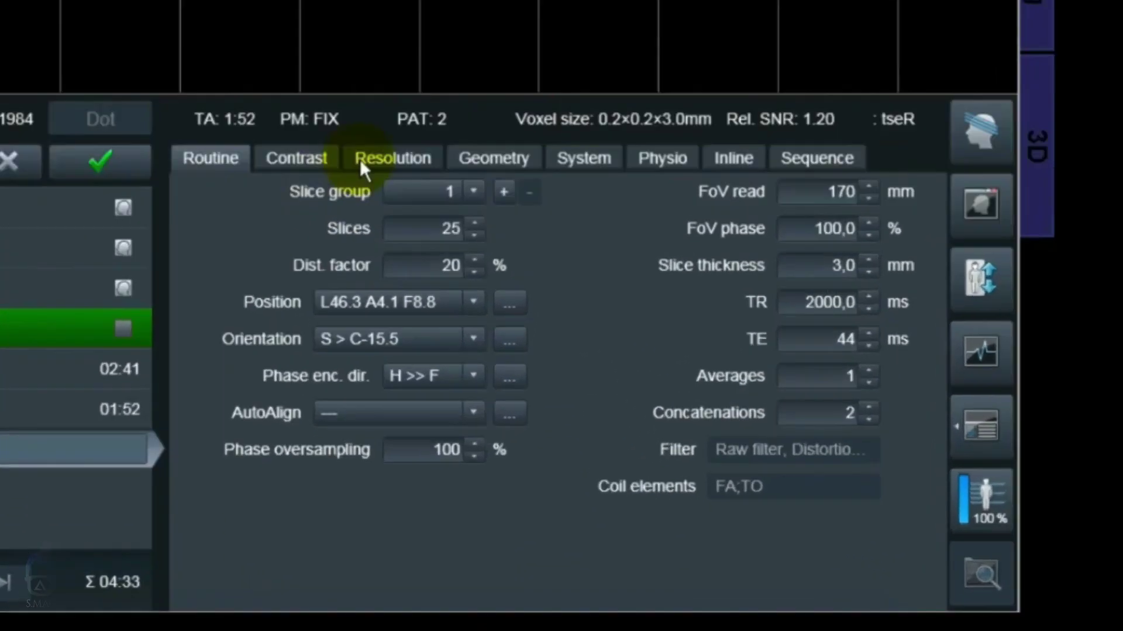
In the copy of pd_tse_fs_sag_384_50p, set base resolution to 320, phase resolution to 100 % and phase oversampling to 60 %
{"action": "left_click", "coordinate": [608, 381]}
{"action": "left_click", "coordinate": [609, 473]}
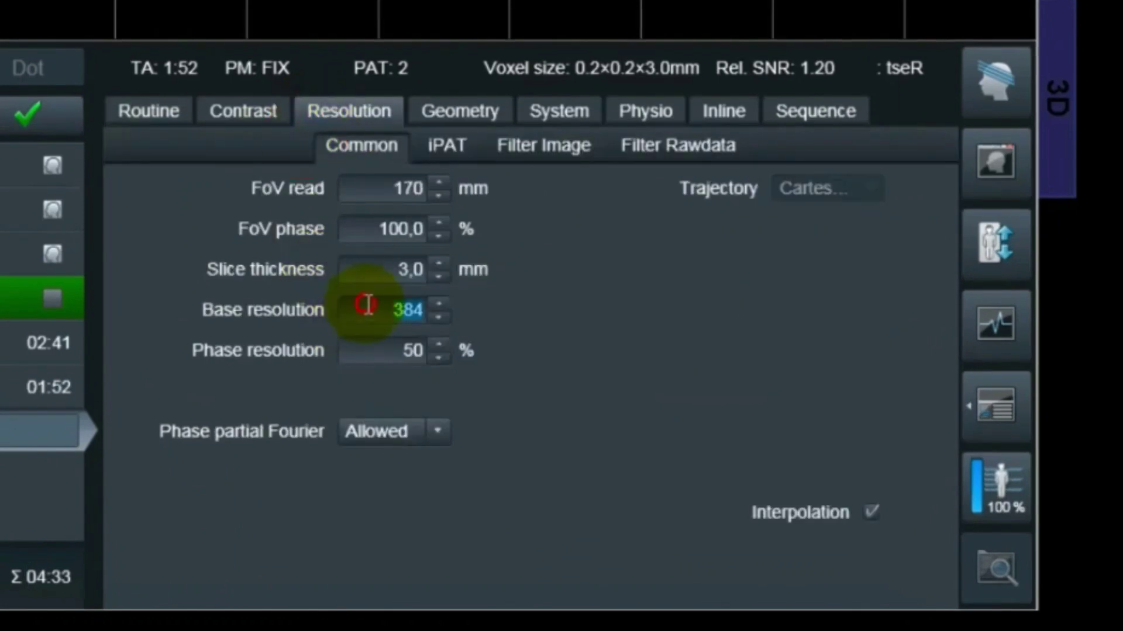
{"action": "left_click", "coordinate": [438, 317]}
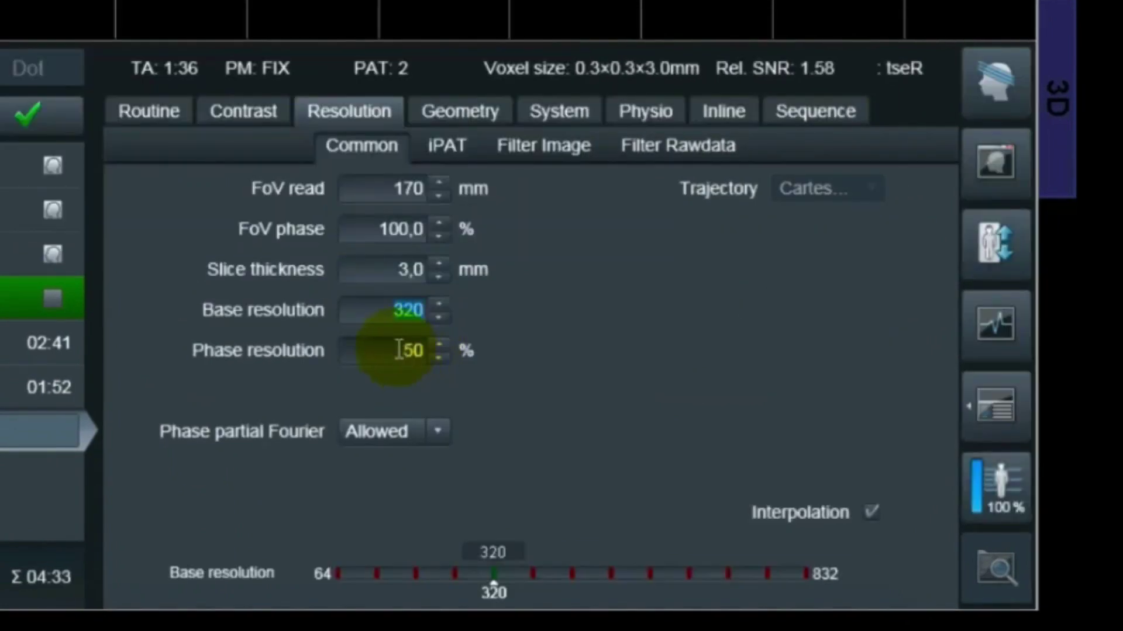
{"action": "left_click", "coordinate": [421, 353]}
{"action": "type", "text": "100"}
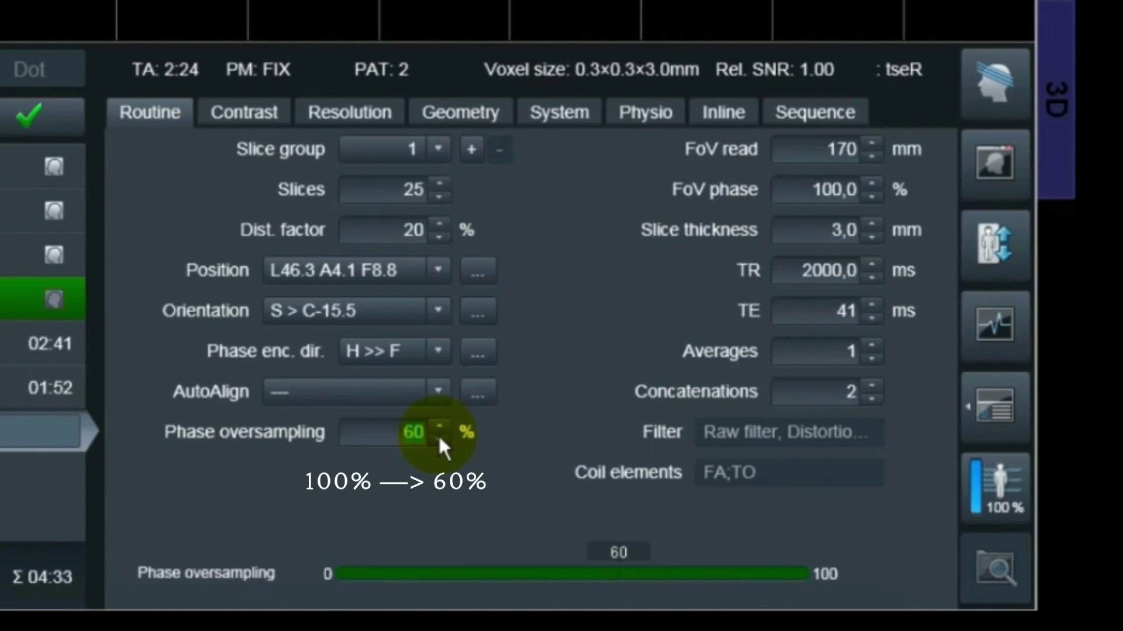
Rename the copied proton-density scan as pd_tse_fs_sag_320_100p and apply it to the measurement queue
{"action": "double_click", "coordinate": [303, 536]}
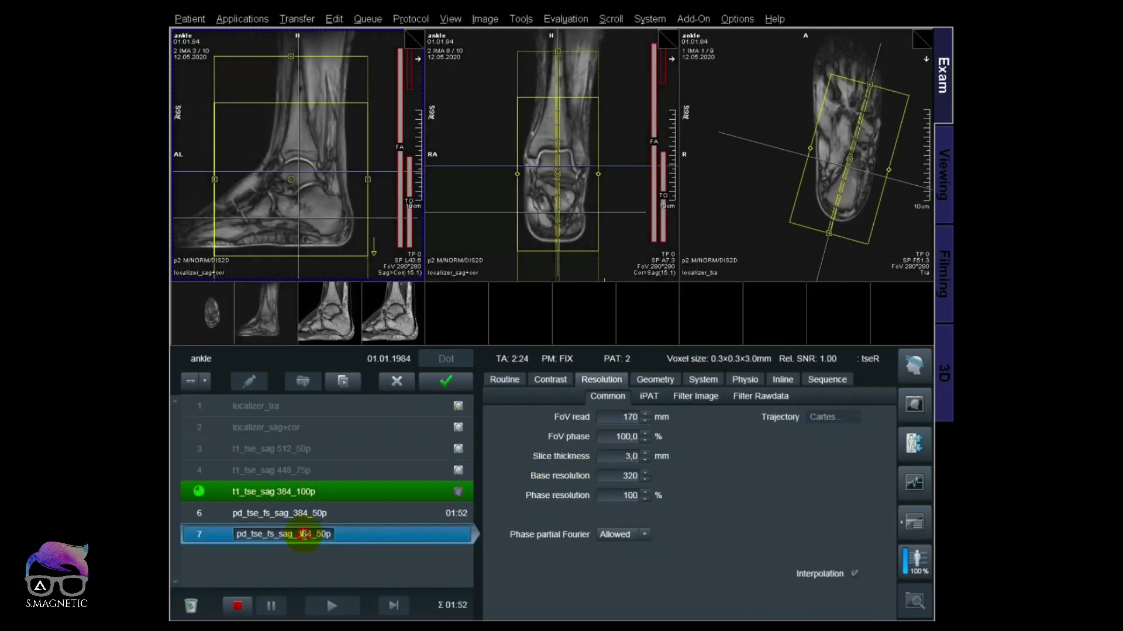
{"action": "left_click_drag", "start_coordinate": [303, 535], "coordinate": [347, 535]}
{"action": "type", "text": "20"}
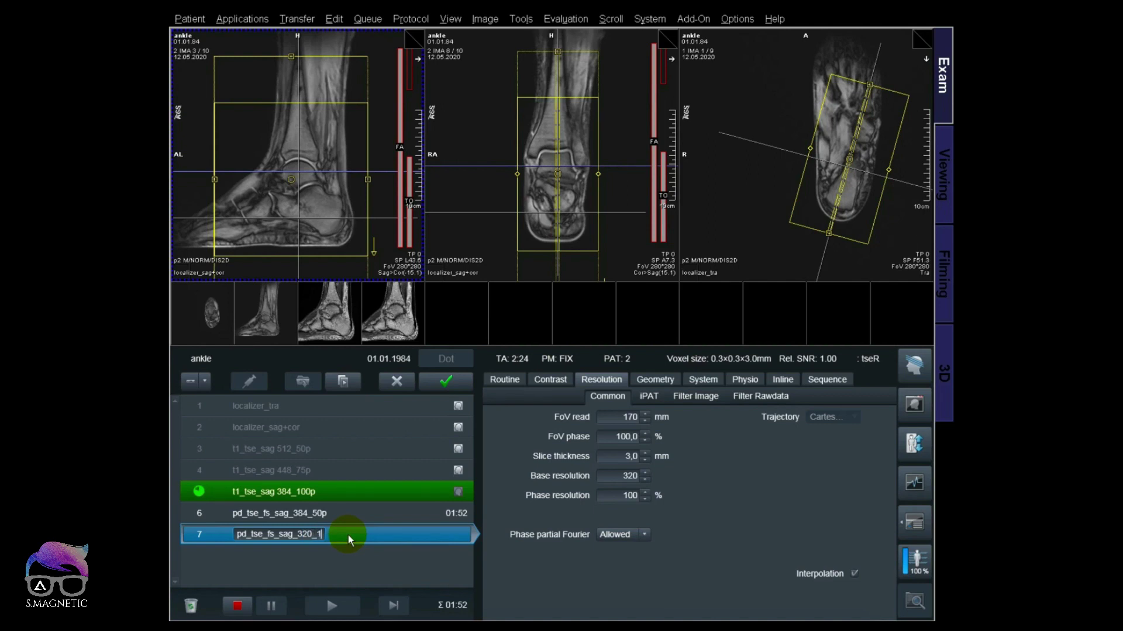
{"action": "type", "text": "_100p"}
{"action": "key", "text": "Return"}
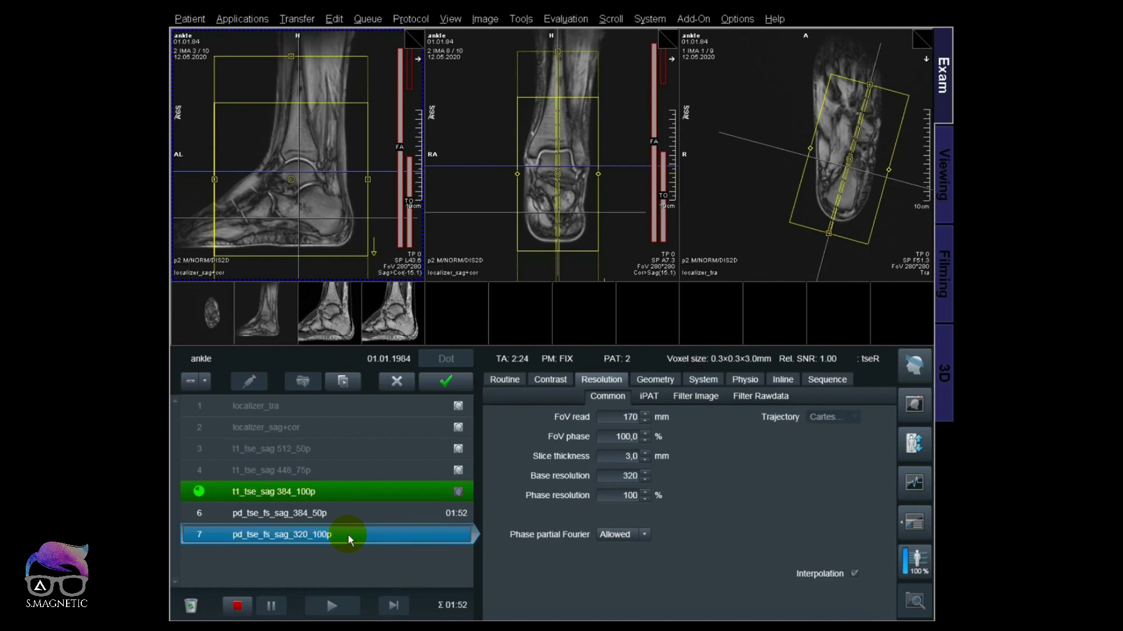
{"action": "left_click", "coordinate": [444, 383]}
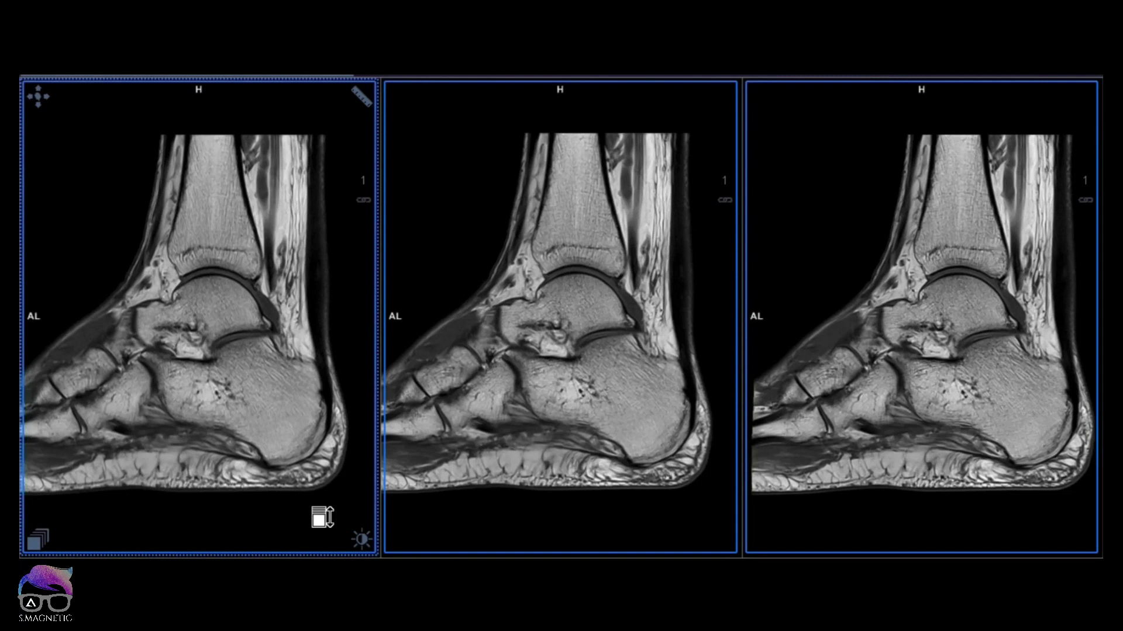
Compare bone trabeculae, joint and tendon detail at close range across the three sagittal T1 ankle series
{"action": "scroll", "coordinate": [302, 528], "scroll_direction": "up", "scroll_amount": 5}
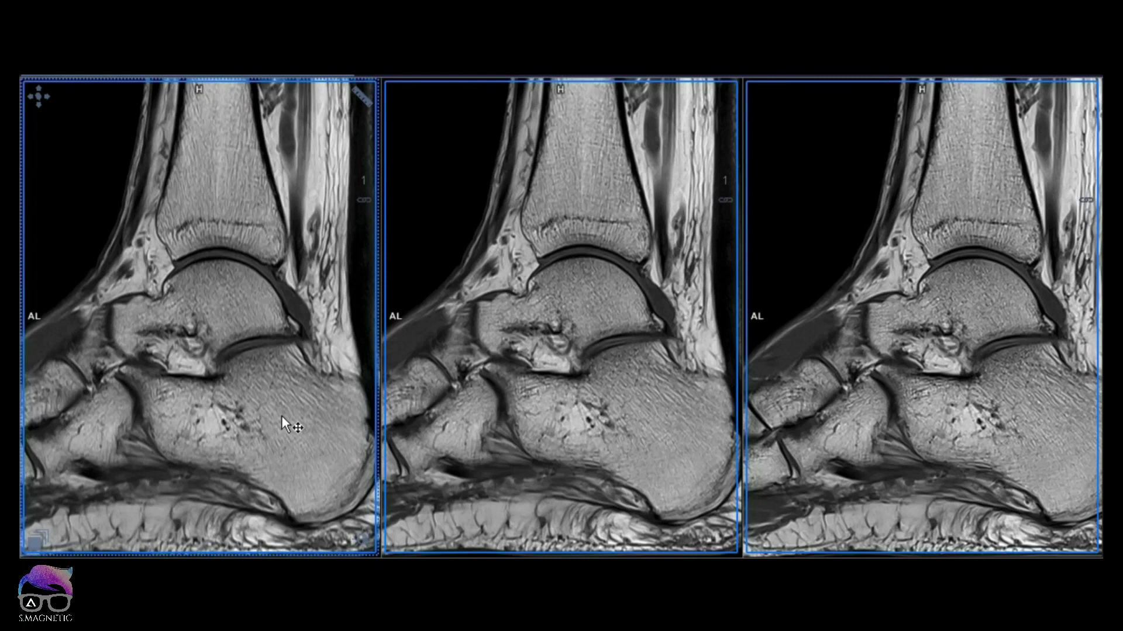
{"action": "scroll", "coordinate": [280, 421], "scroll_direction": "down", "scroll_amount": 2}
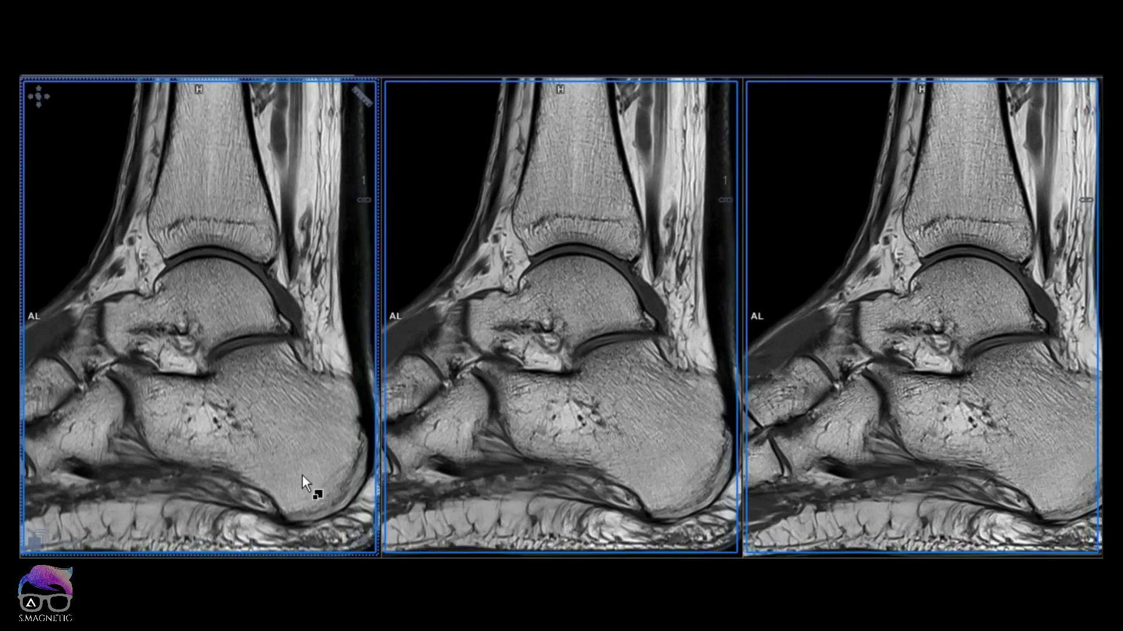
{"action": "left_click_drag", "start_coordinate": [293, 528], "coordinate": [257, 348]}
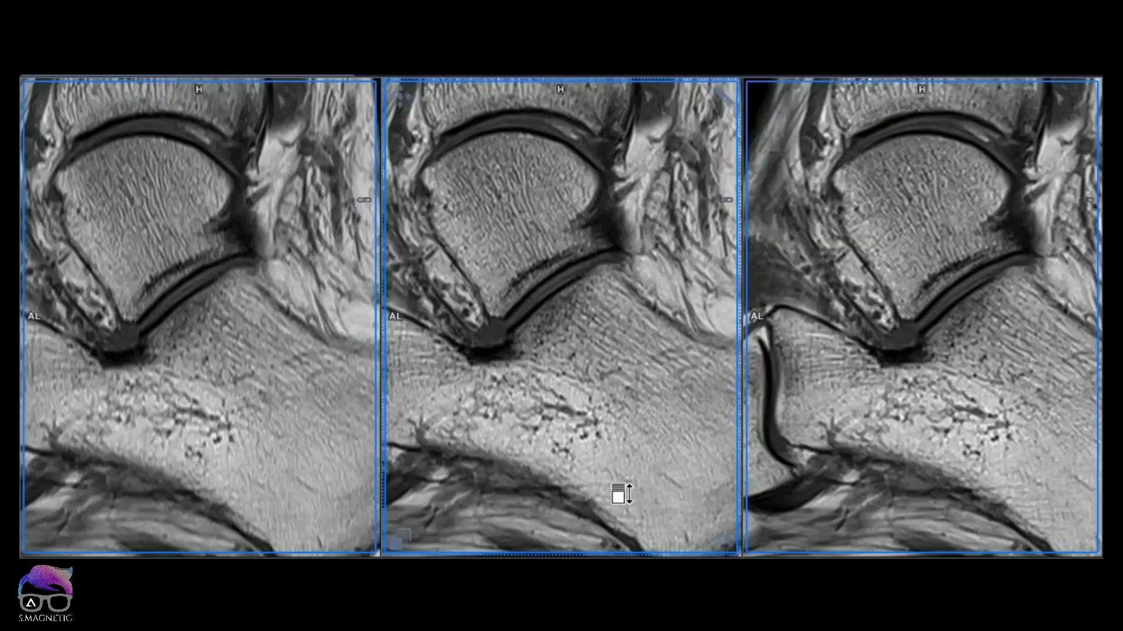
{"action": "scroll", "coordinate": [621, 494], "scroll_direction": "down", "scroll_amount": 10}
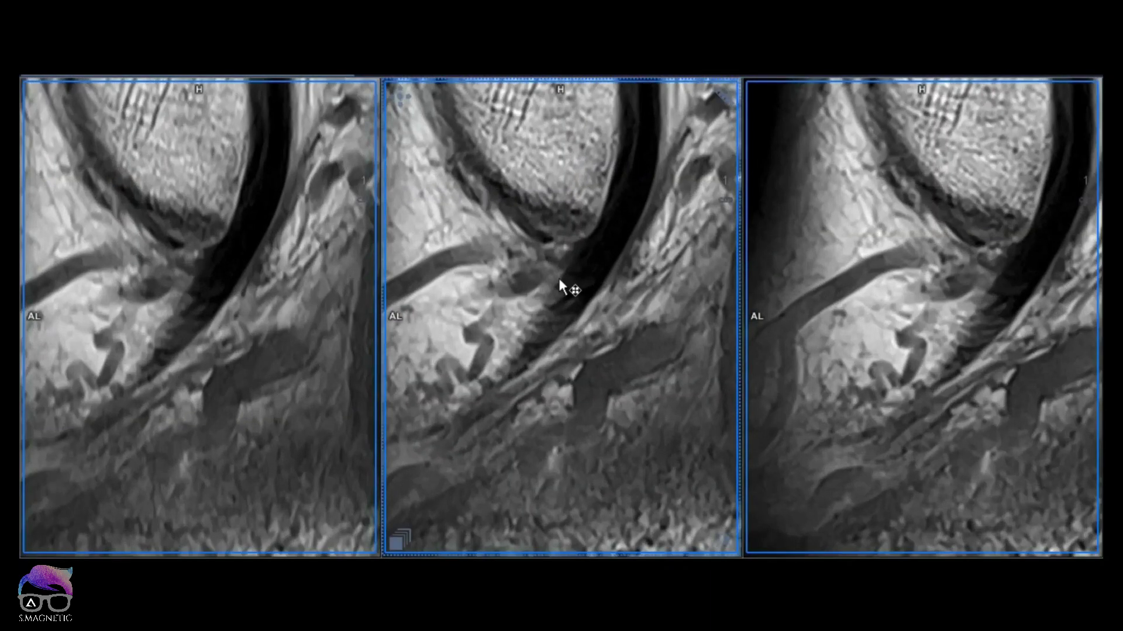
{"action": "left_click_drag", "start_coordinate": [559, 279], "coordinate": [562, 325]}
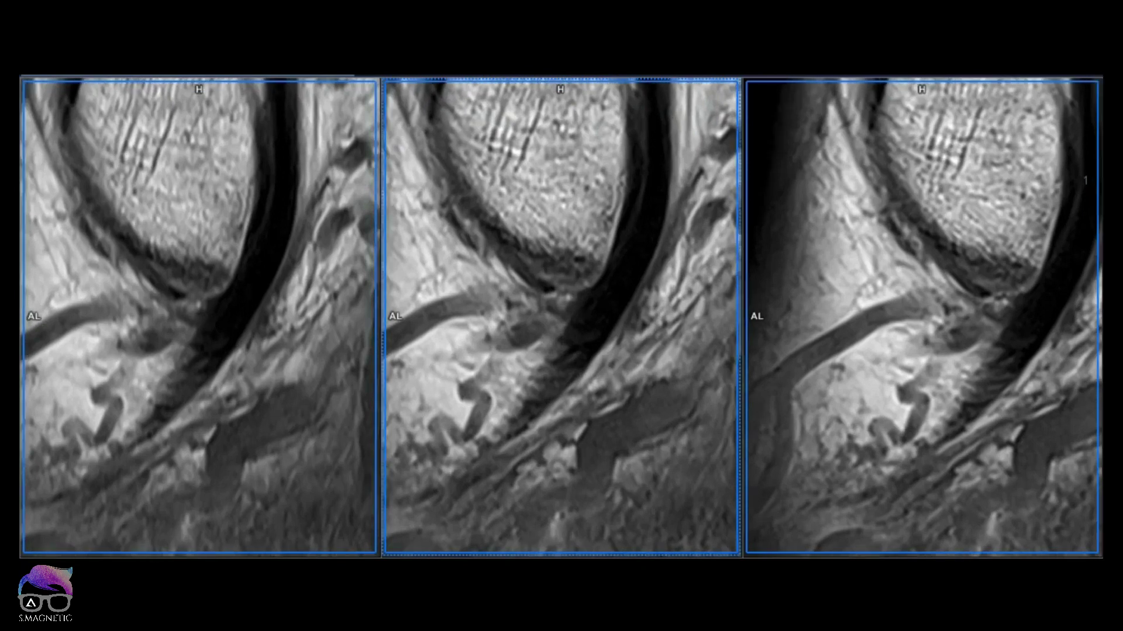
{"action": "scroll", "coordinate": [524, 514], "scroll_direction": "down", "scroll_amount": 3}
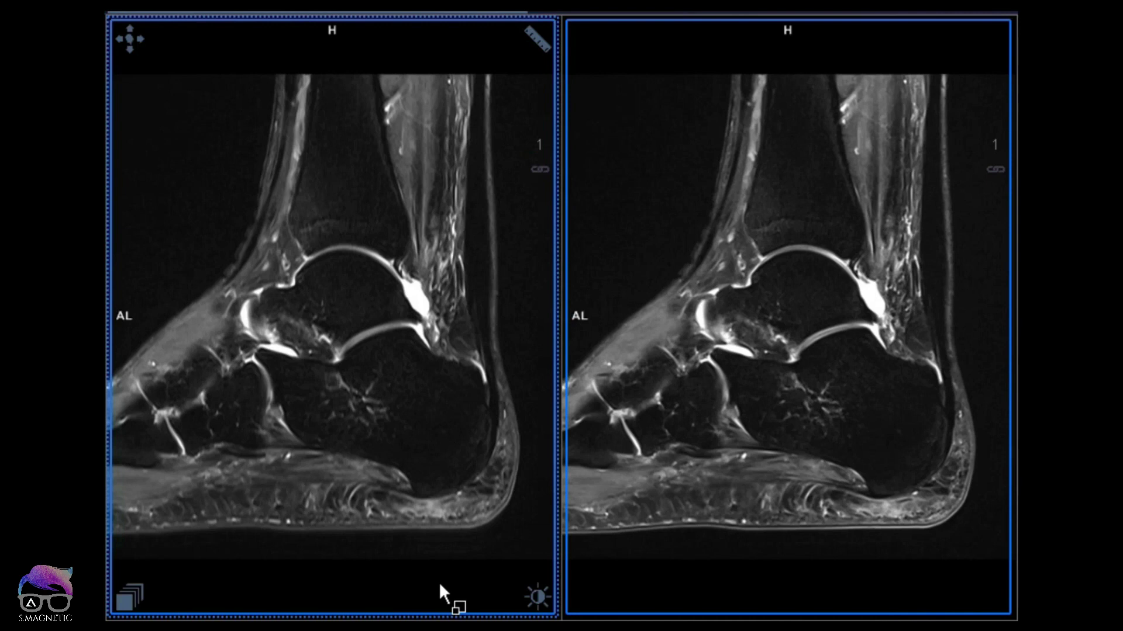
Compare the talus and calcaneus detail at close range in the two fat-saturated proton-density sagittal series
{"action": "scroll", "coordinate": [330, 315], "scroll_direction": "up", "scroll_amount": 3}
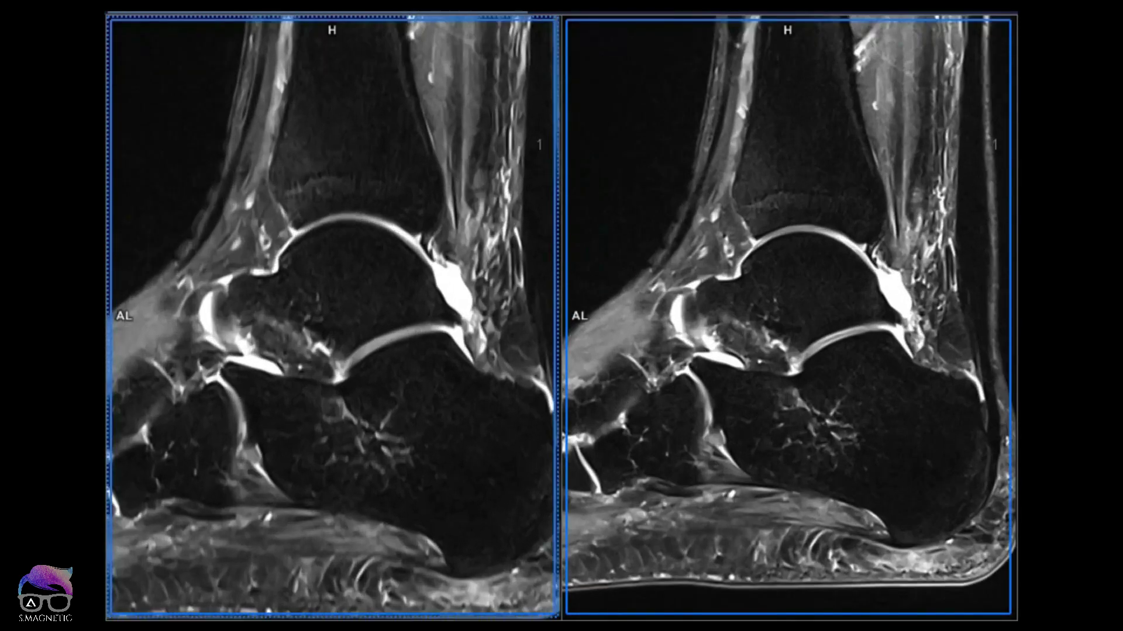
{"action": "scroll", "coordinate": [363, 321], "scroll_direction": "up", "scroll_amount": 2}
{"action": "left_click_drag", "start_coordinate": [405, 440], "coordinate": [370, 378]}
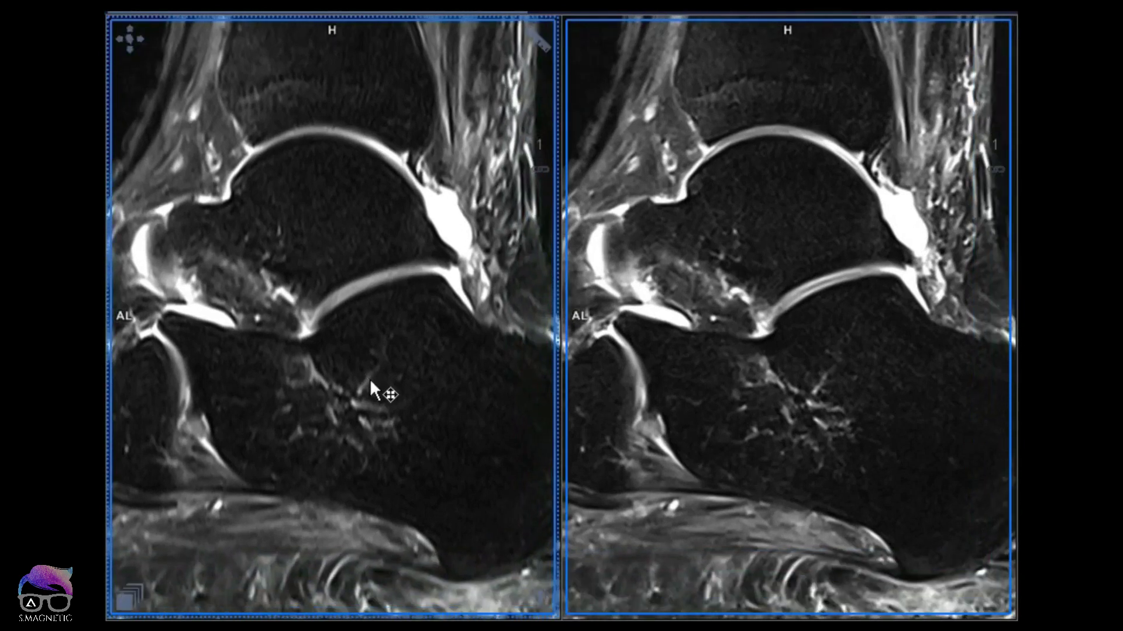